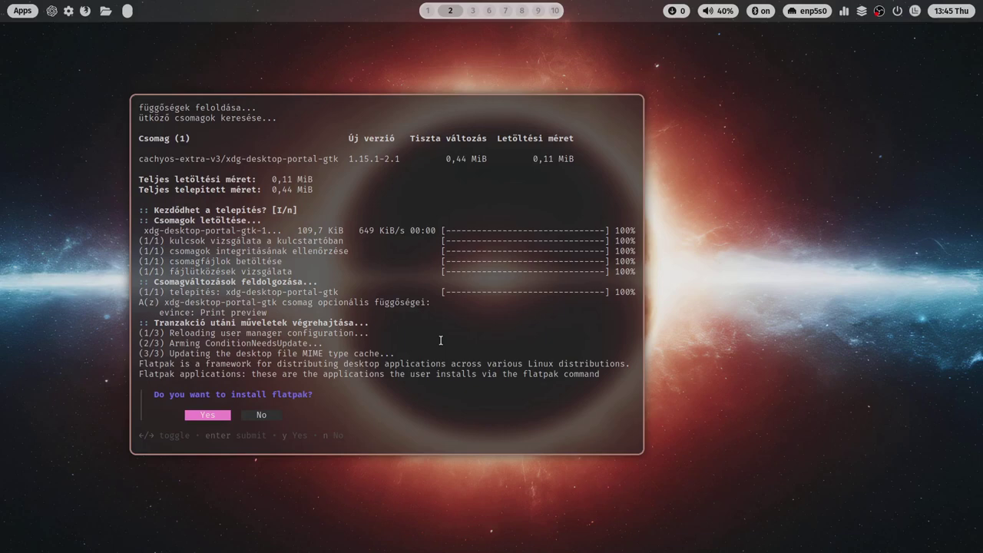
# - Accept the installation of Flatpak in the dotfiles installer
pyautogui.press('Return')
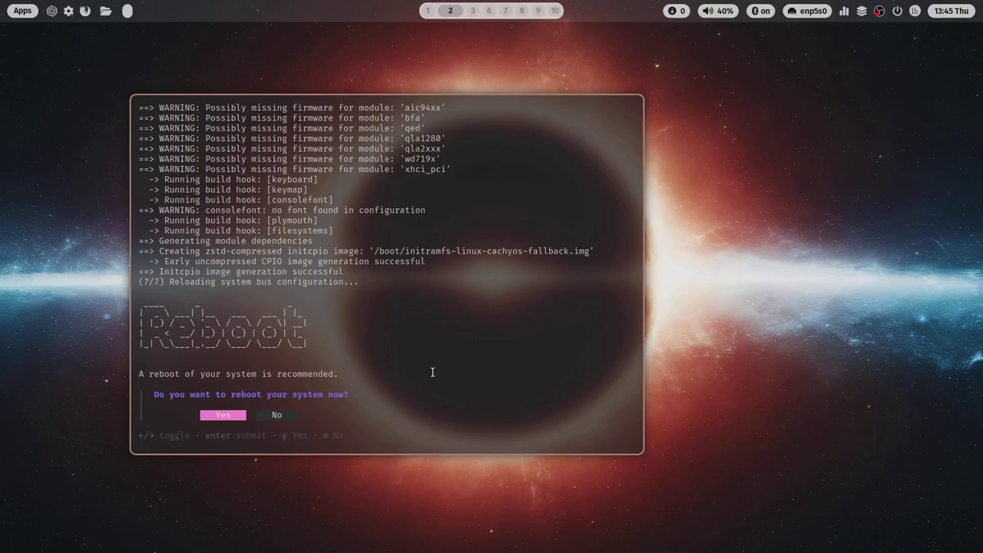
pyautogui.press('super+3')
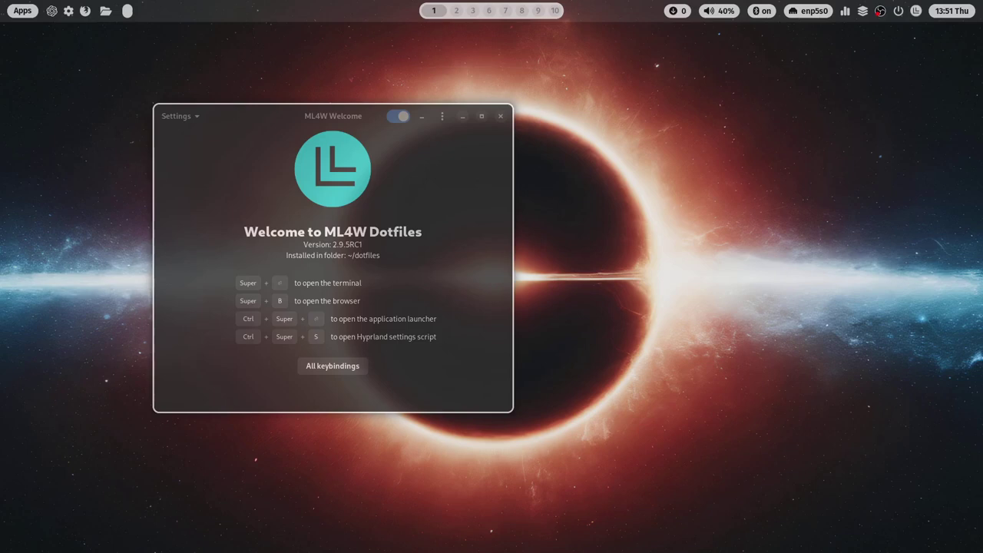
# - Bring the ML4W Welcome window to workspace 2, then open ML4W Dotfiles Settings from it in a taller window
pyautogui.press('super+shift+2')
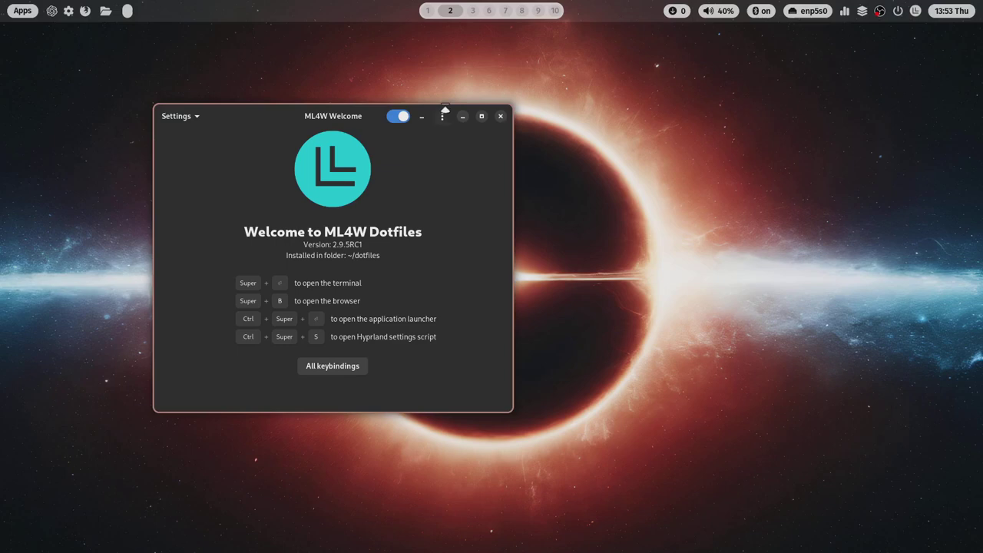
pyautogui.click(191, 118)
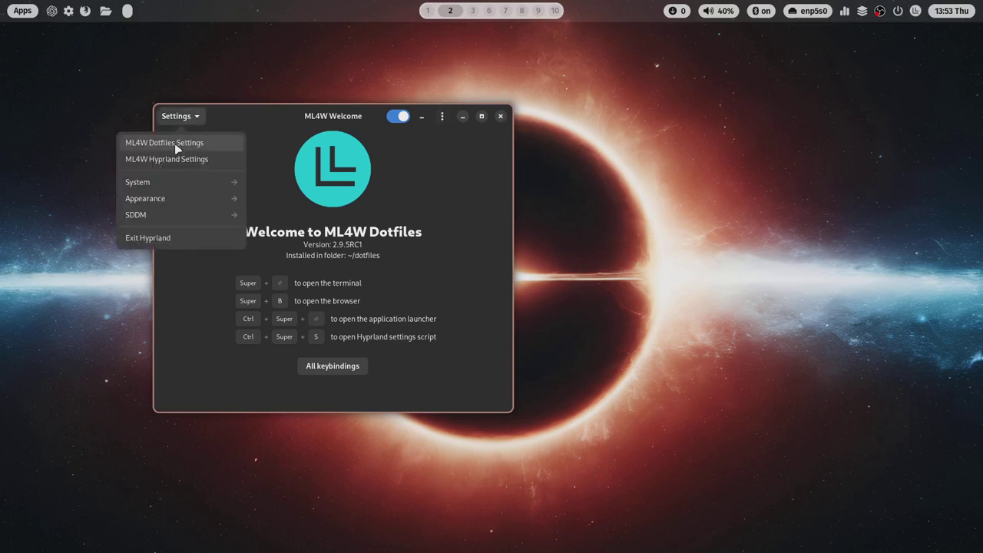
pyautogui.click(177, 145)
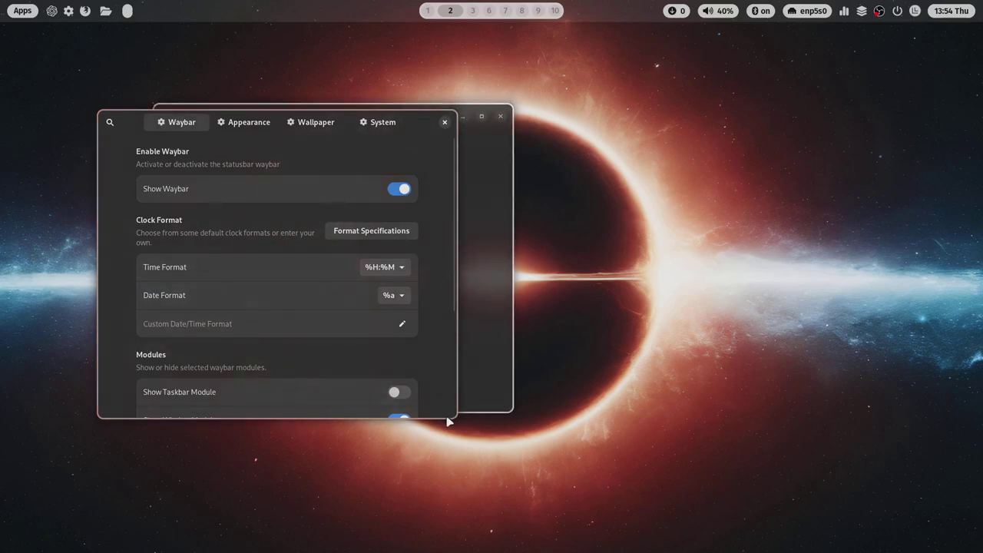
pyautogui.moveTo(437, 412); pyautogui.dragTo(420, 540)
# - Review the Waybar settings, trying the Show Taskbar Module option on and switching it back off
pyautogui.scroll(-1, 340, 266)
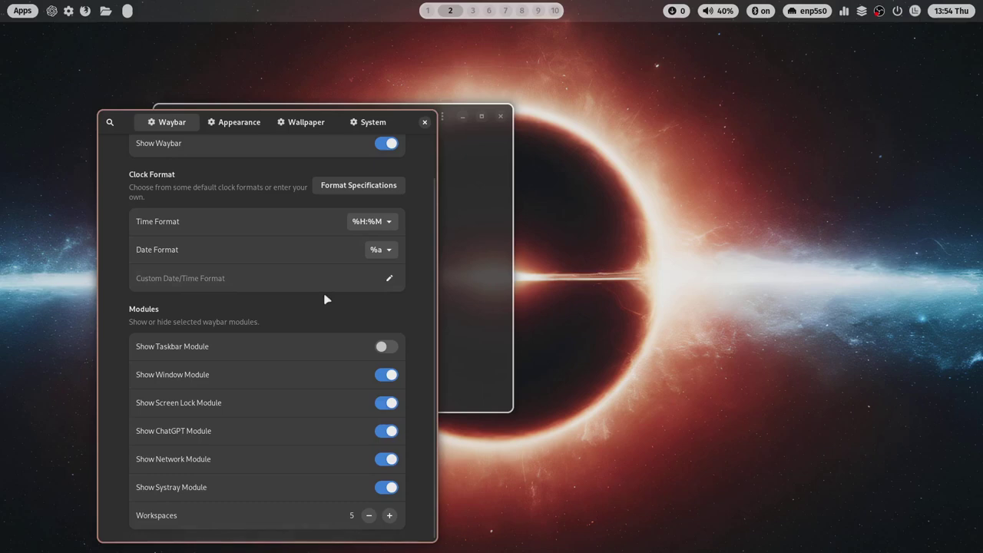
pyautogui.scroll(1, 330, 365)
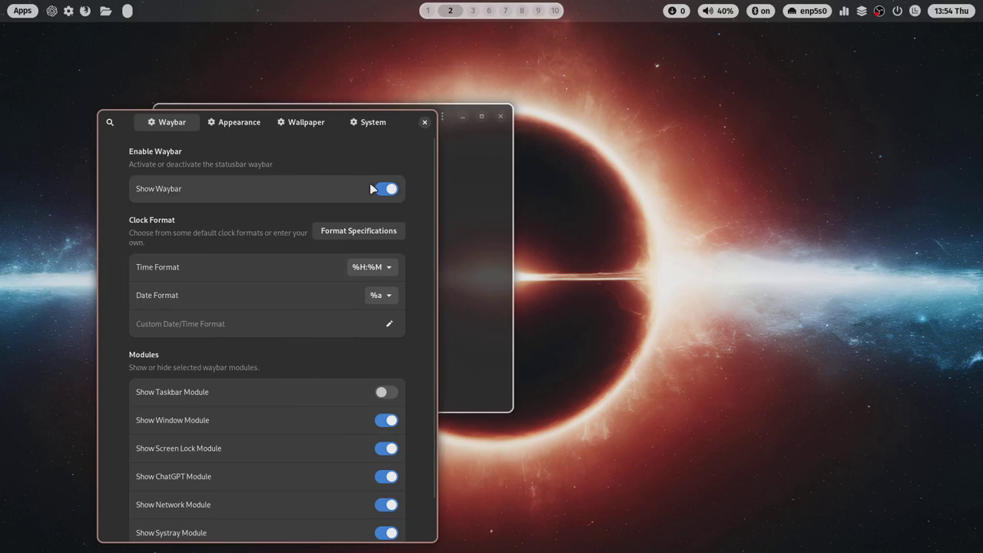
pyautogui.scroll(-2, 289, 333)
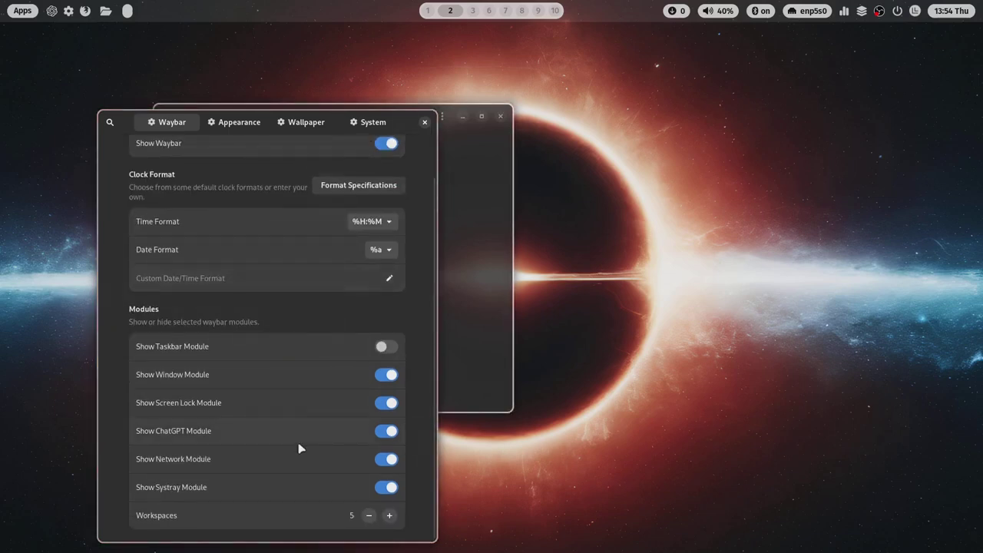
pyautogui.click(386, 348)
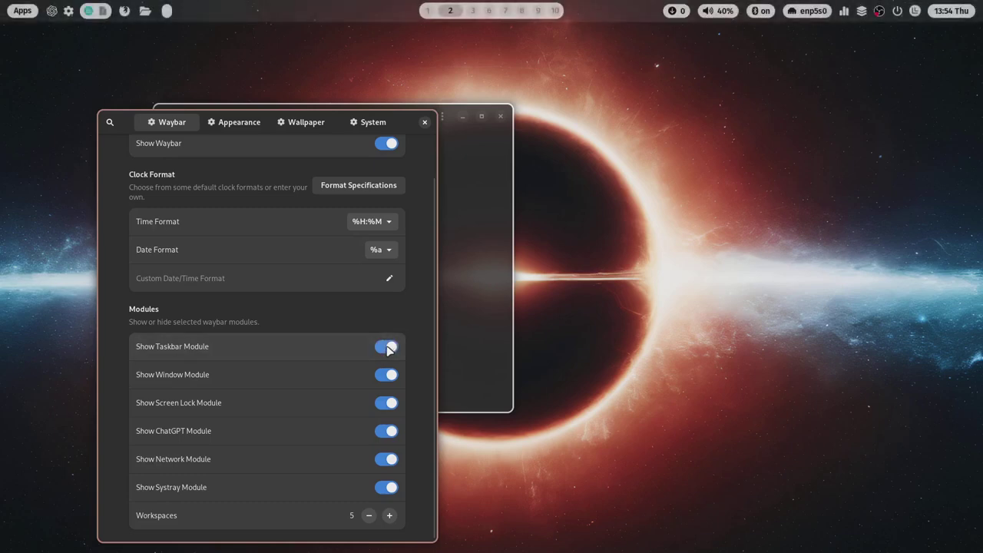
pyautogui.click(383, 350)
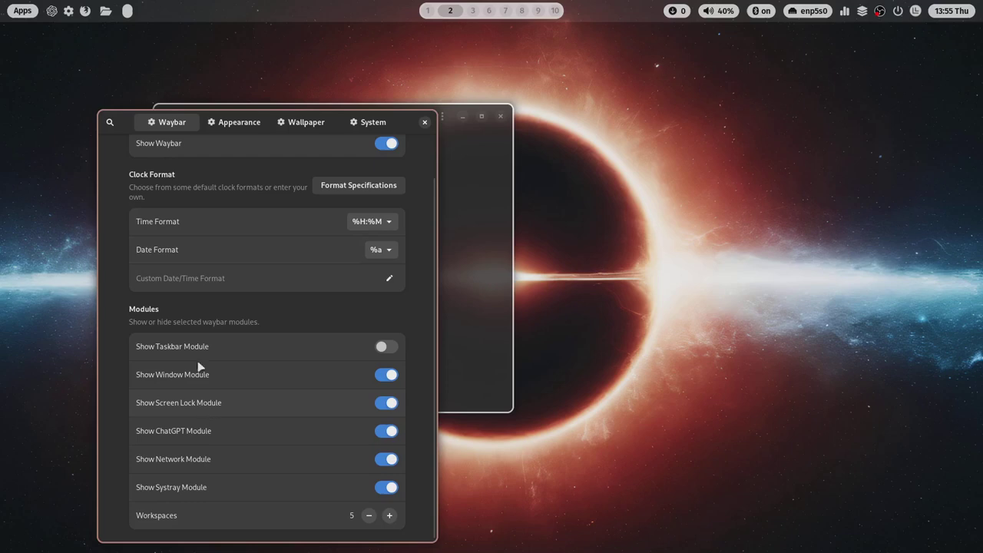
# - Examine the Appearance settings from Gamemode to Window Variations, including the choices offered for Animations
pyautogui.click(229, 119)
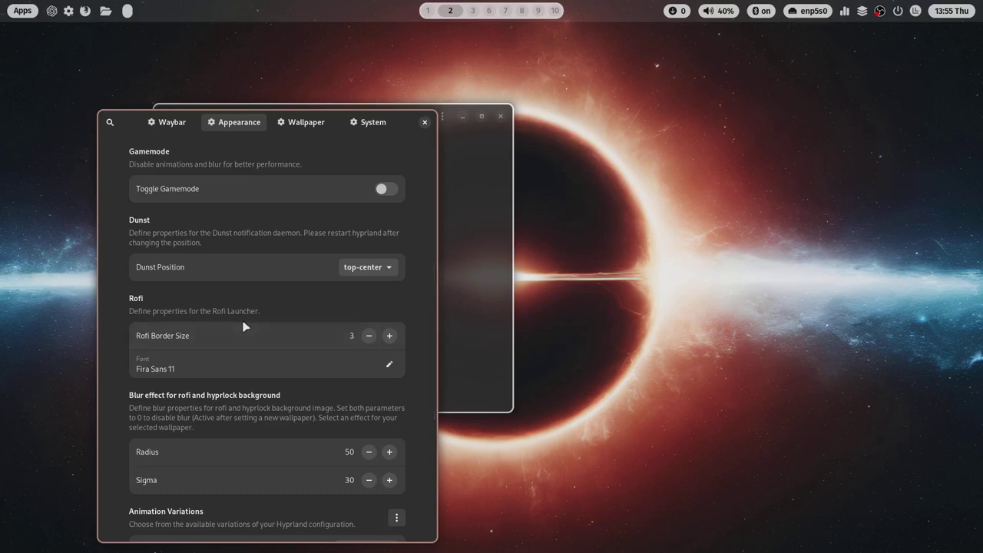
pyautogui.scroll(-5, 261, 419)
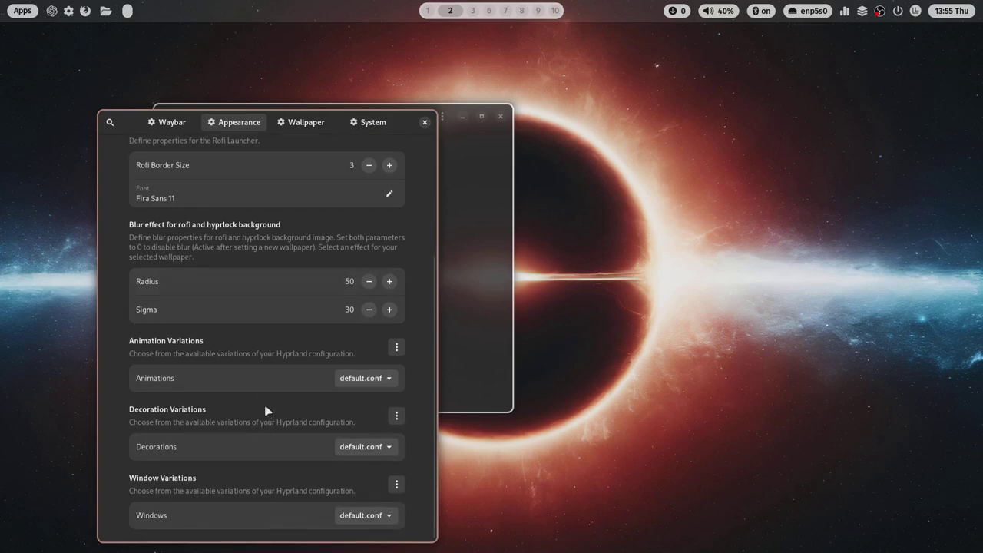
pyautogui.scroll(5, 269, 399)
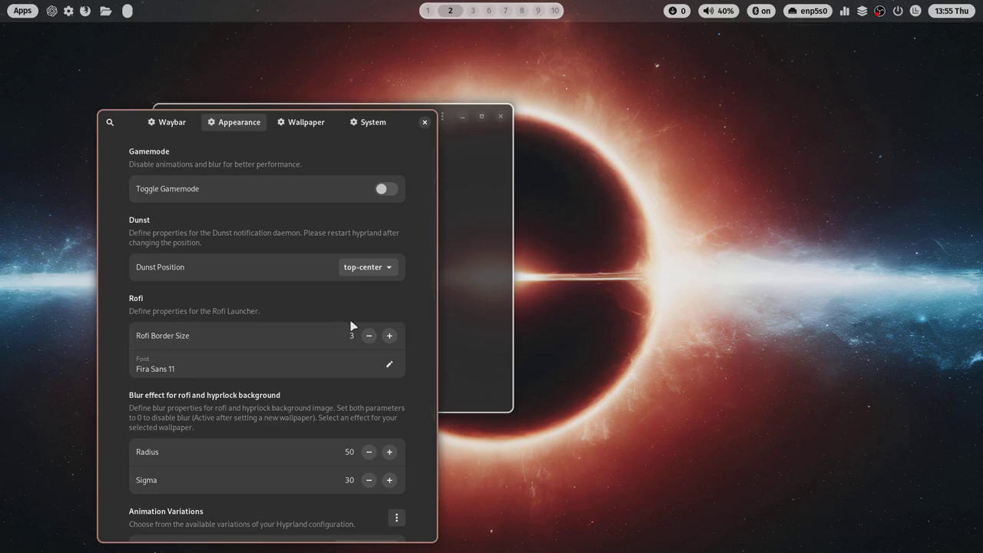
pyautogui.scroll(-2, 342, 342)
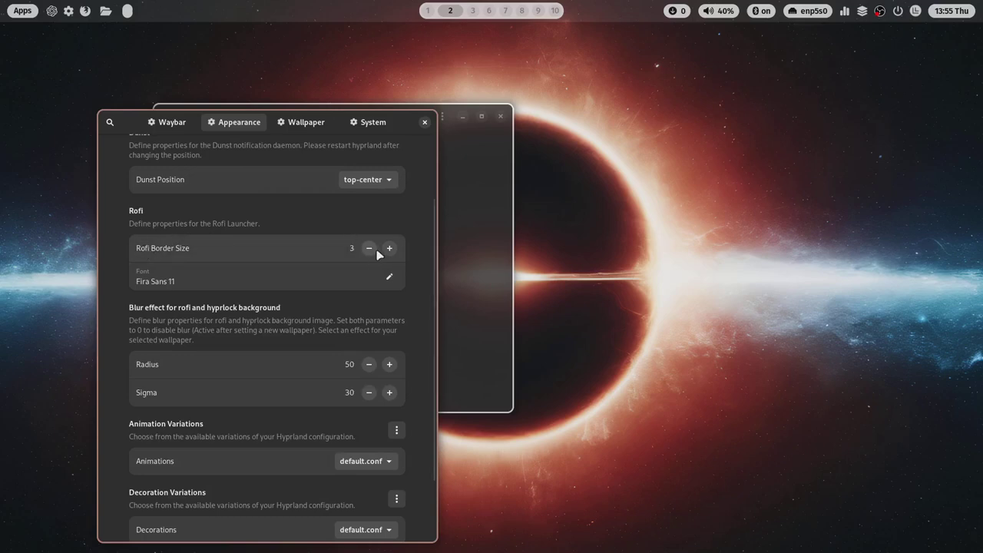
pyautogui.scroll(-2, 336, 238)
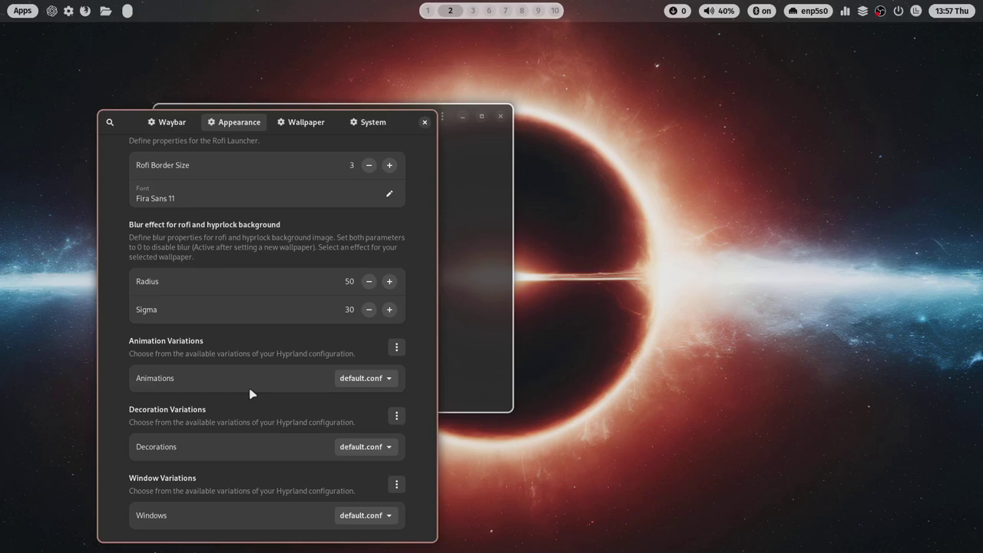
pyautogui.click(366, 377)
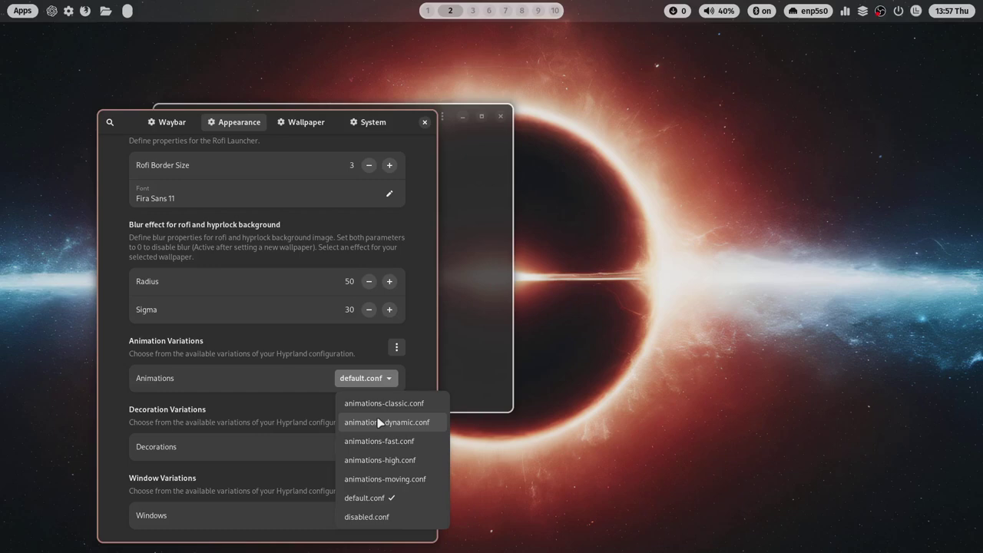
pyautogui.click(276, 408)
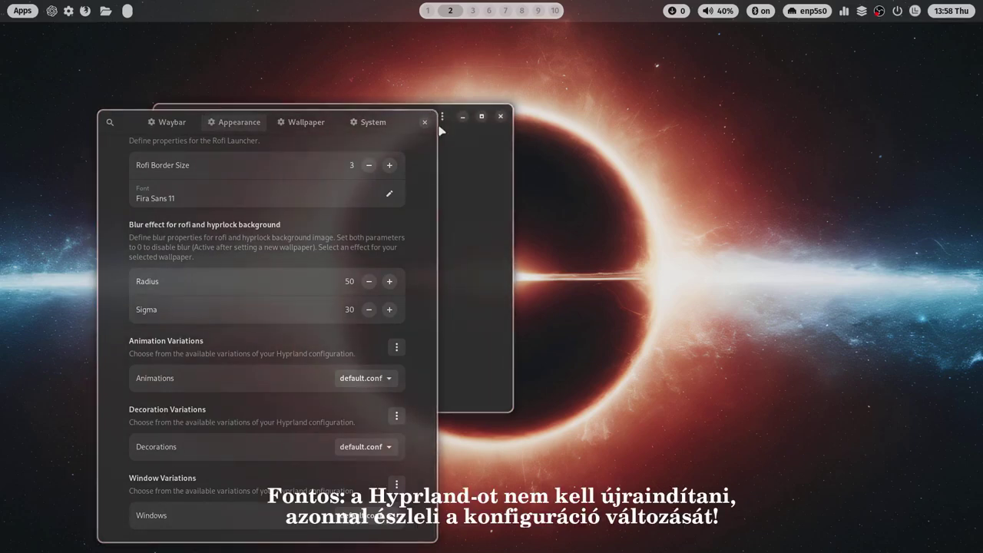
# - Set the Decorations variation to no-rounding.conf
pyautogui.click(356, 449)
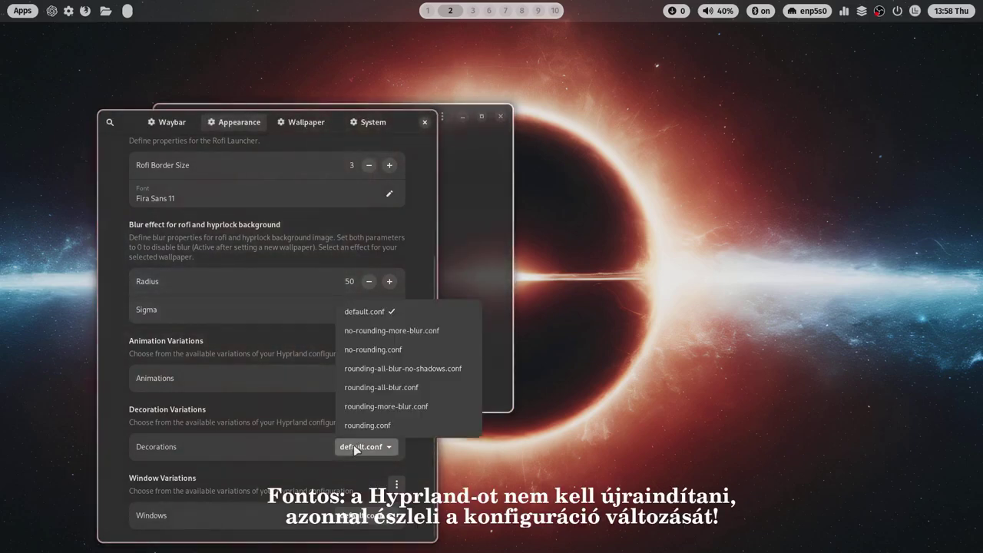
pyautogui.click(363, 353)
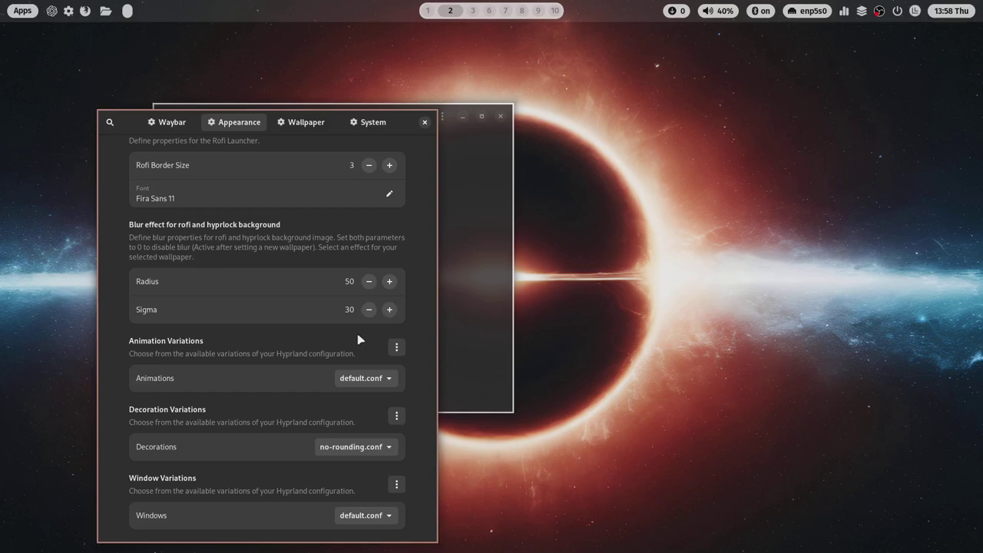
# - Check the available animation variations, read through their About Variations web page in the browser, and close it
pyautogui.click(355, 381)
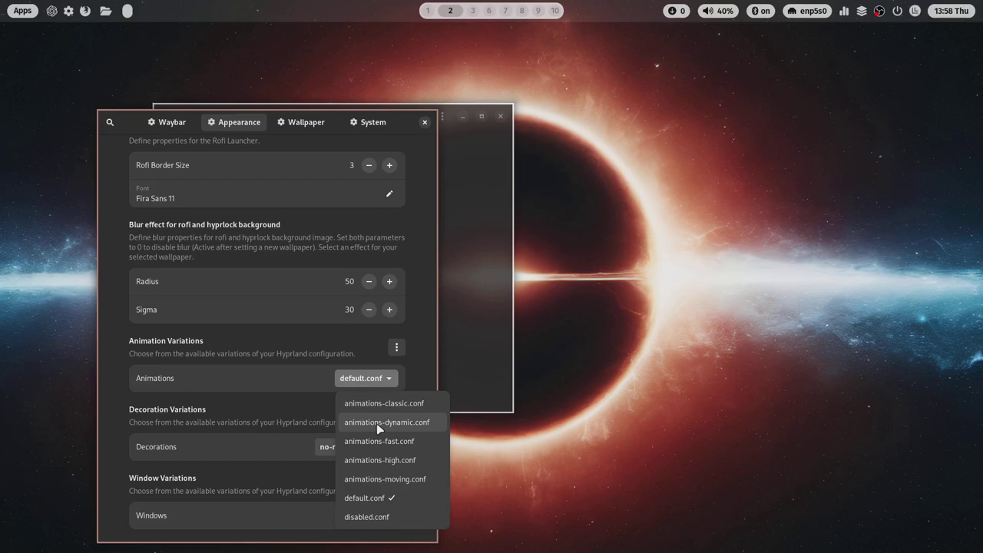
pyautogui.click(238, 384)
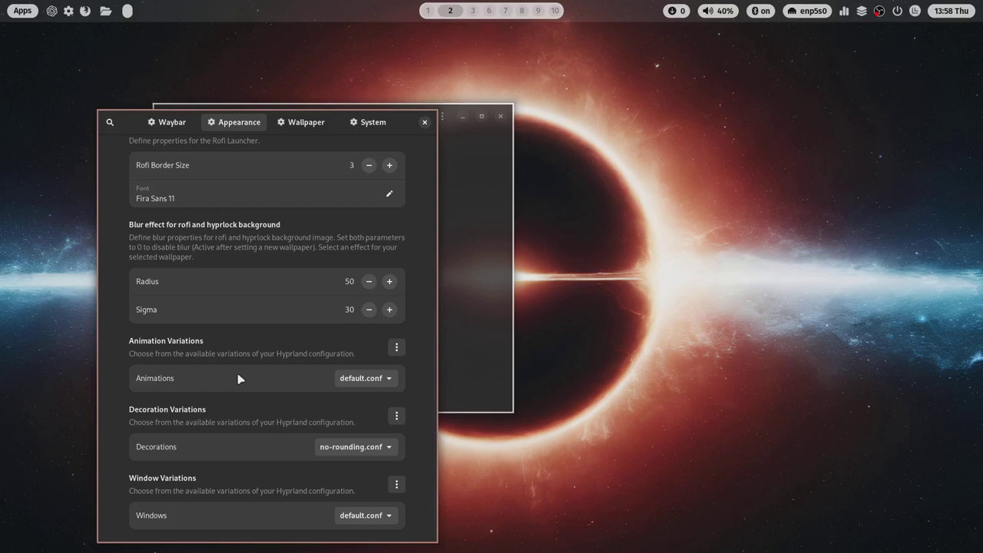
pyautogui.click(396, 348)
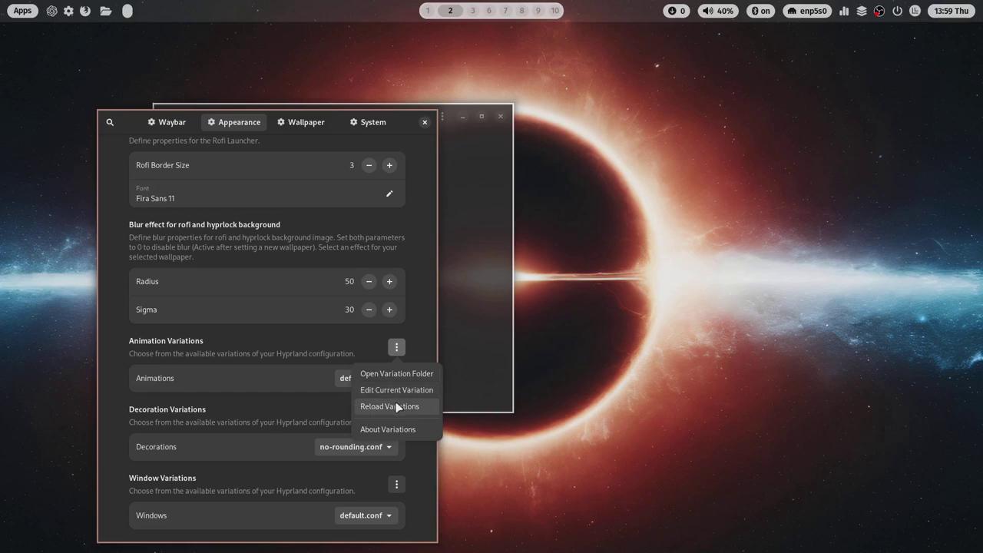
pyautogui.click(384, 437)
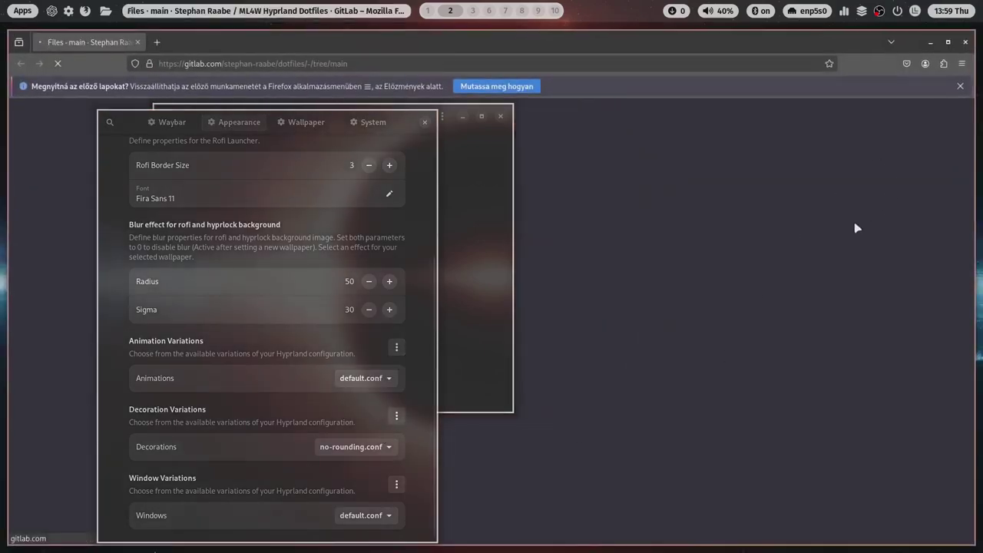
pyautogui.scroll(-10, 752, 417)
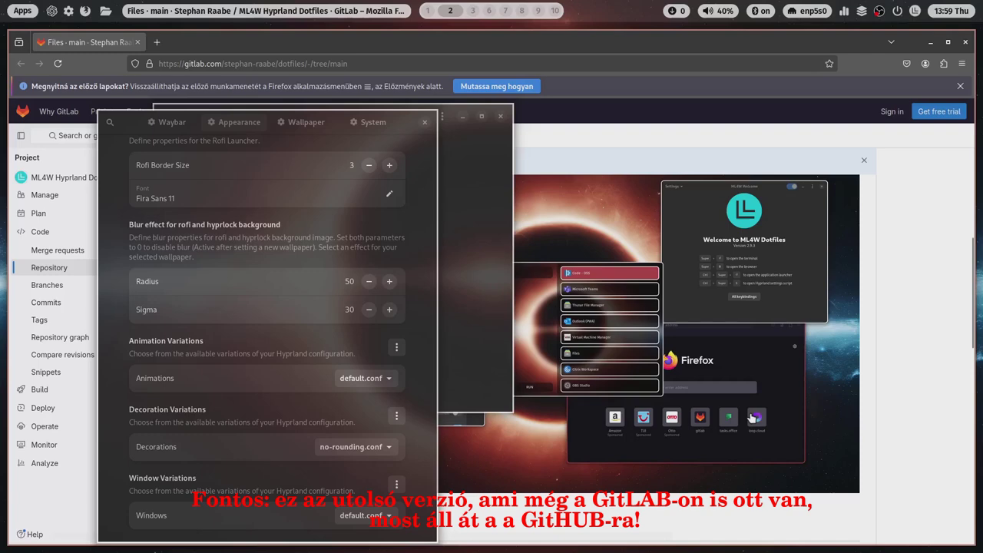
pyautogui.scroll(-5, 752, 417)
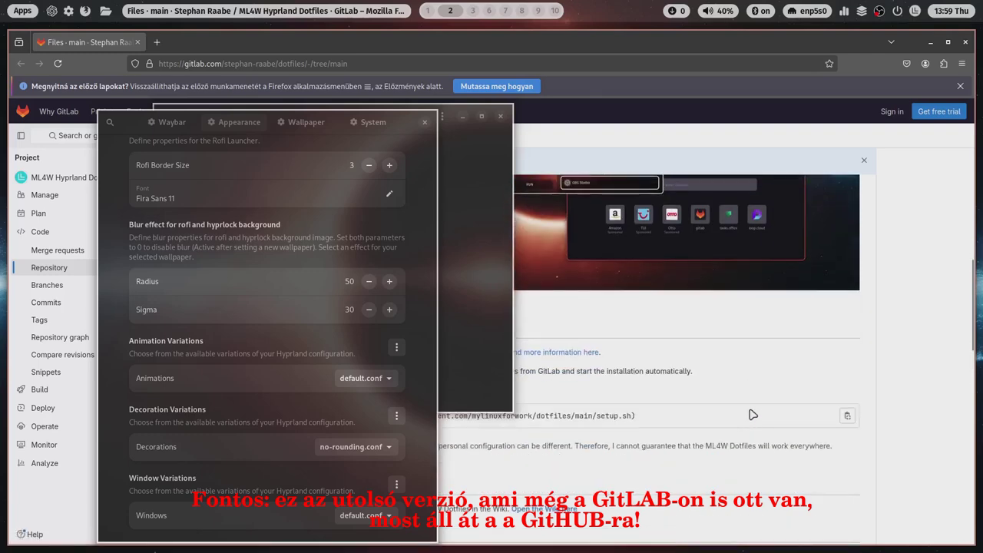
pyautogui.scroll(-3, 753, 395)
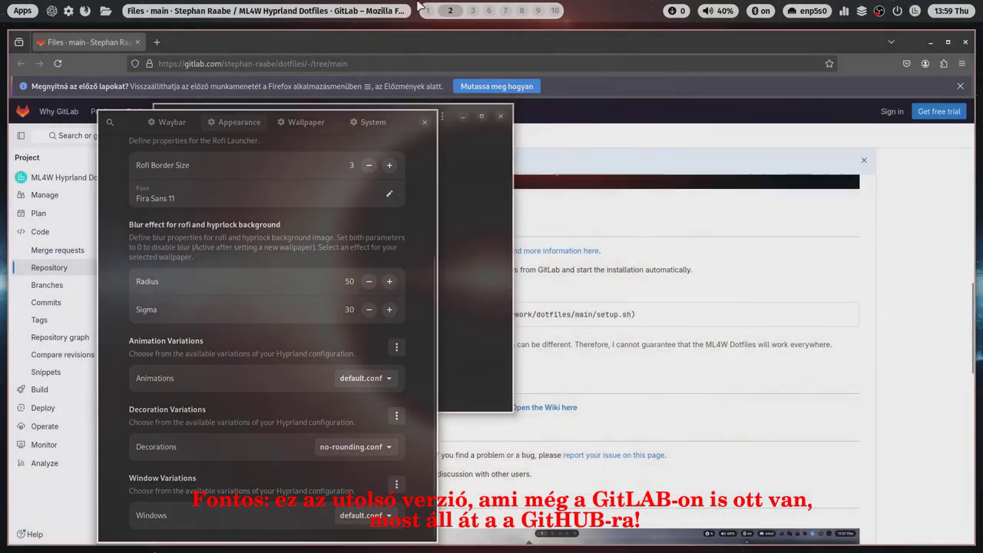
pyautogui.click(139, 42)
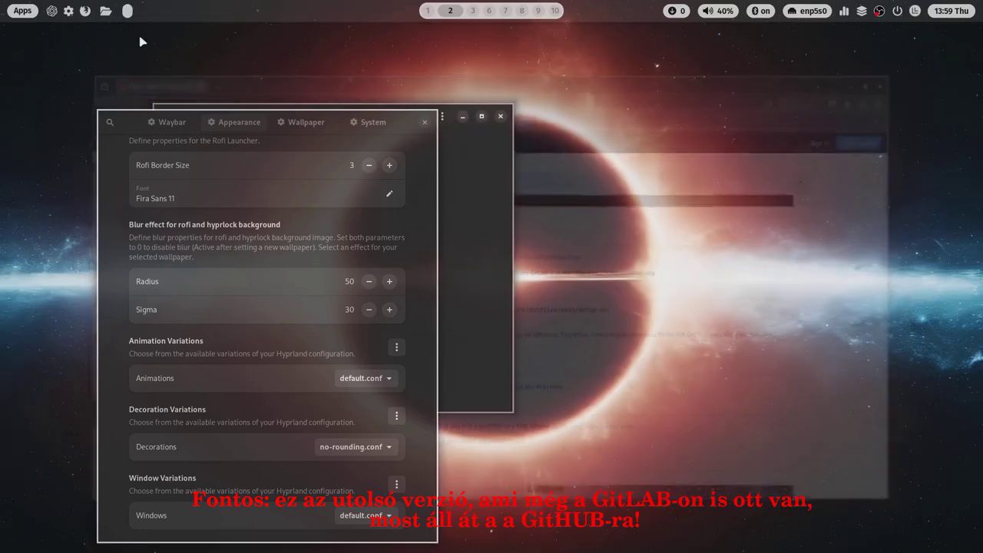
# - View the animations variation folder in the file manager and close it again
pyautogui.click(396, 348)
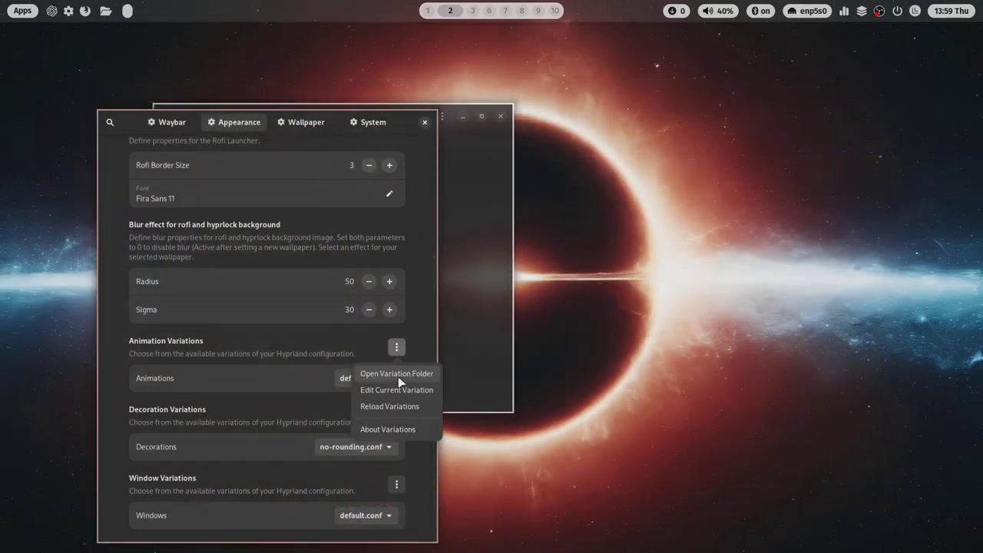
pyautogui.click(398, 375)
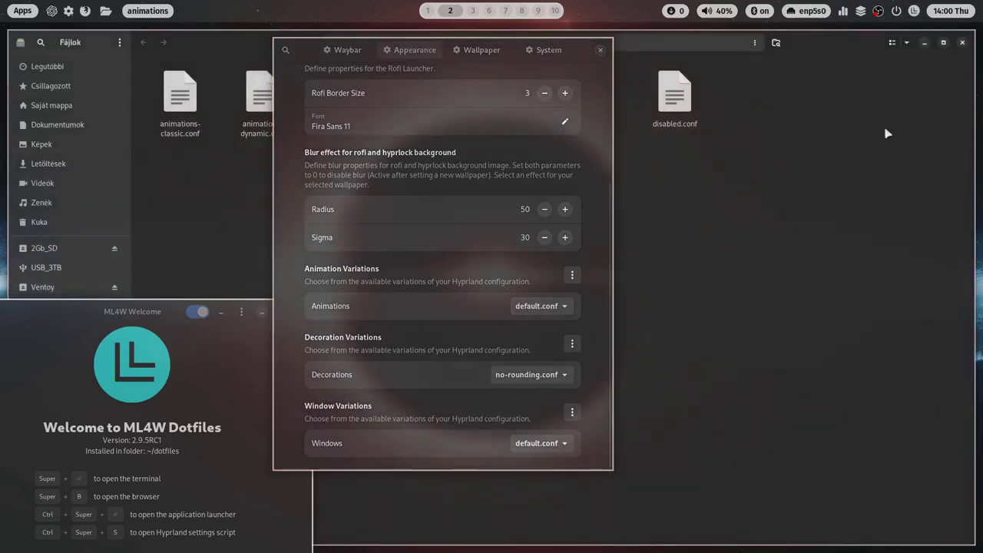
pyautogui.click(963, 42)
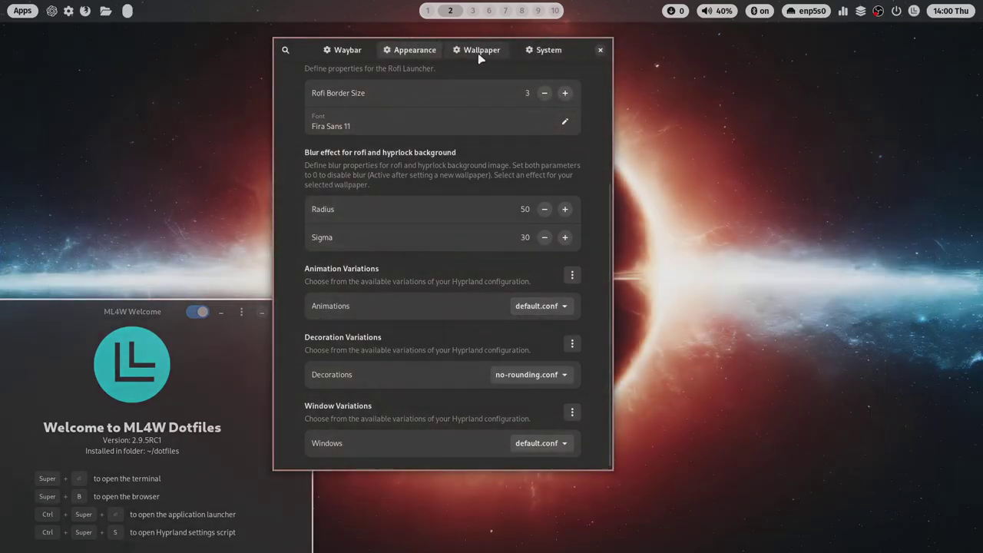
# - Examine the Wallpaper settings and the list of available wallpaper effects without choosing one
pyautogui.click(481, 56)
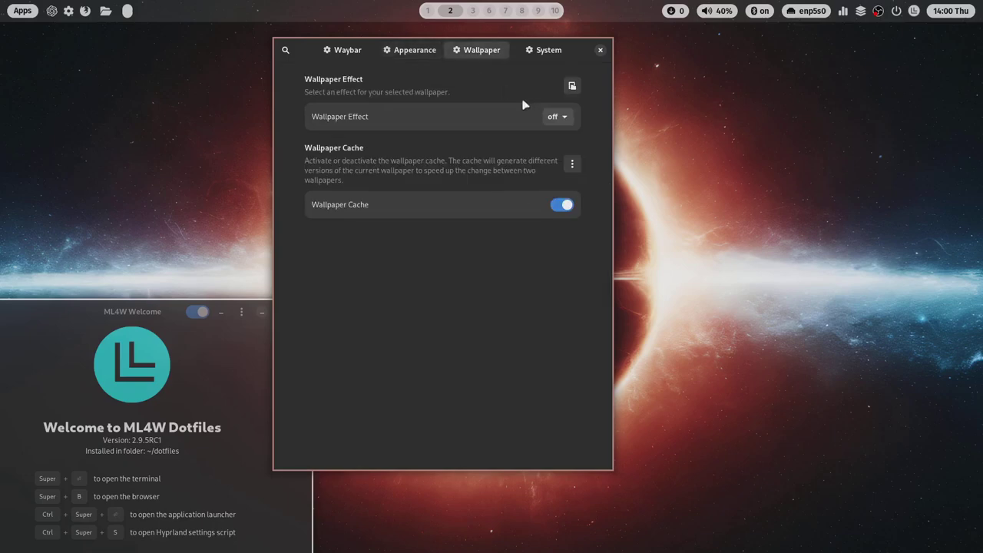
pyautogui.click(554, 116)
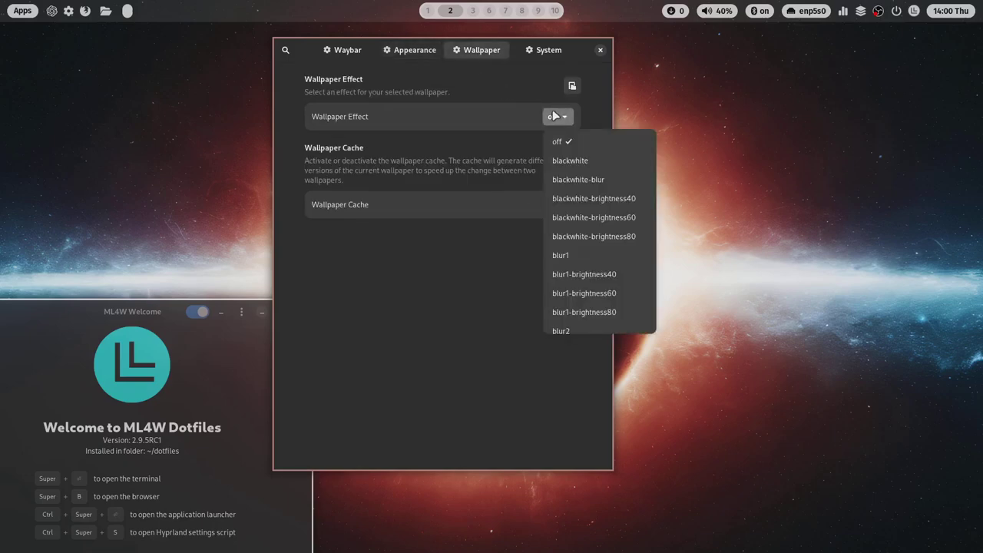
pyautogui.click(797, 159)
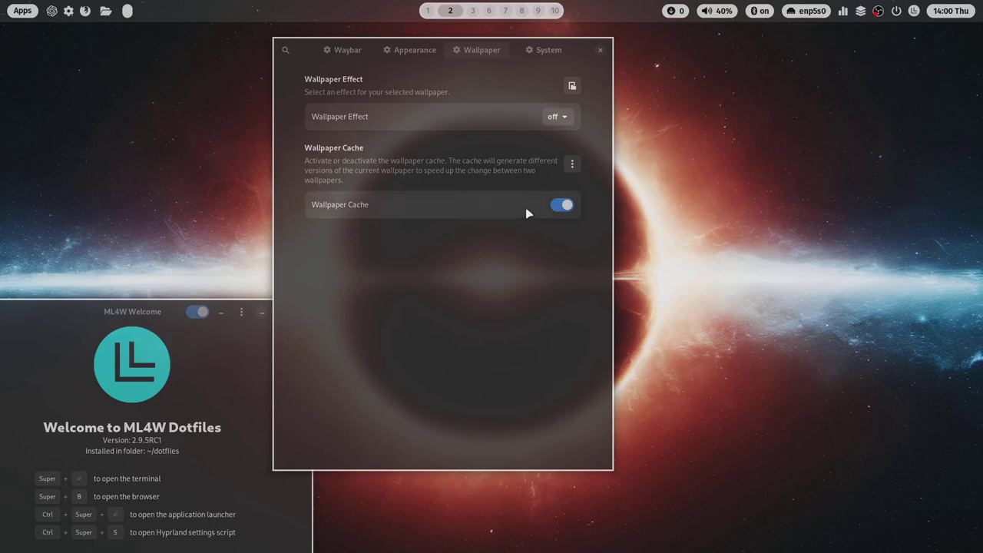
# - Examine the System settings' default applications, Hypridle timeouts and available monitor variations without choosing another one
pyautogui.click(544, 50)
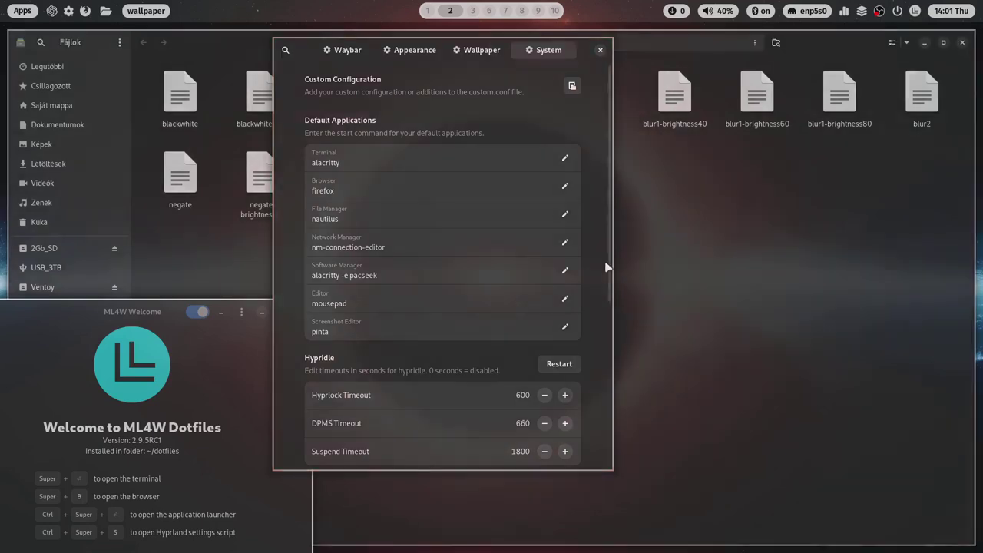
pyautogui.click(562, 215)
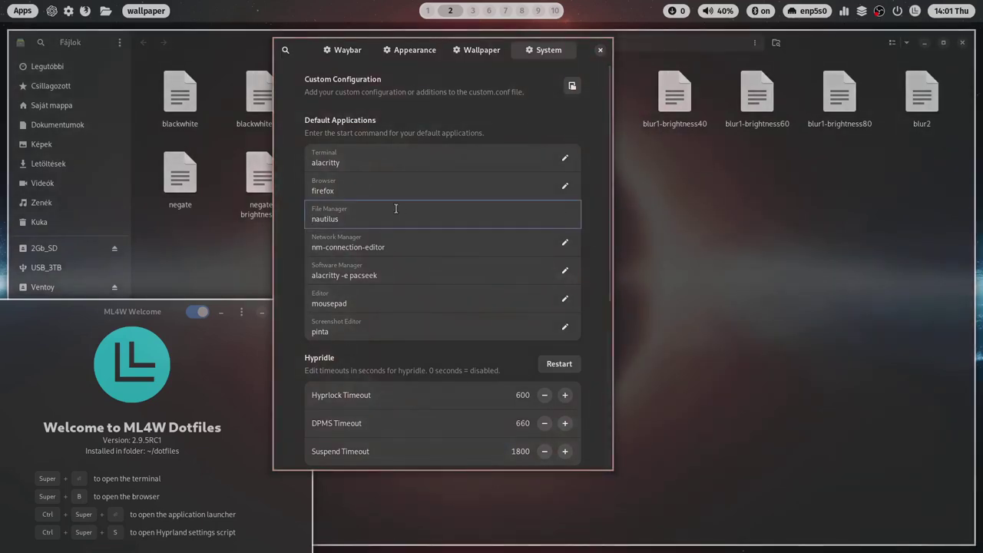
pyautogui.scroll(-3, 358, 332)
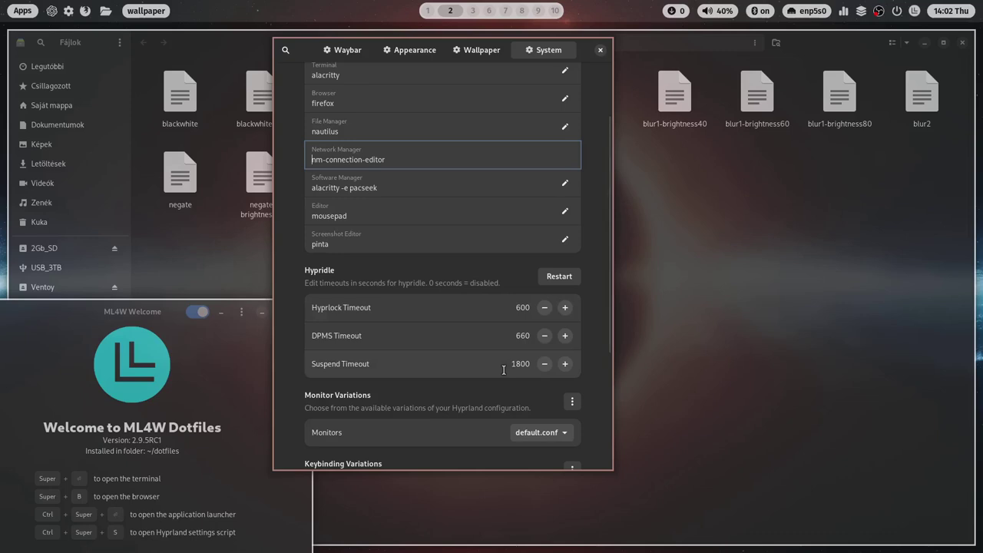
pyautogui.scroll(-2, 504, 371)
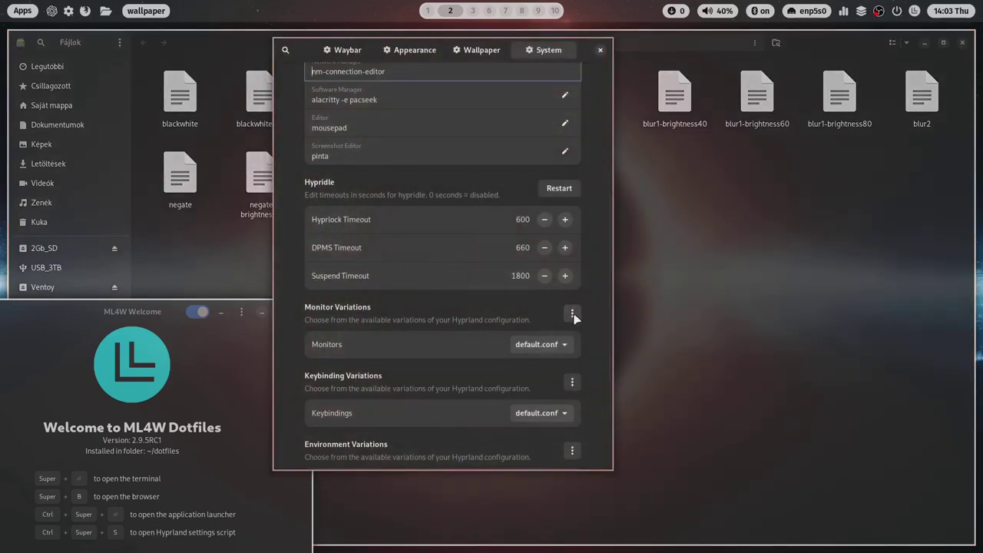
pyautogui.click(568, 347)
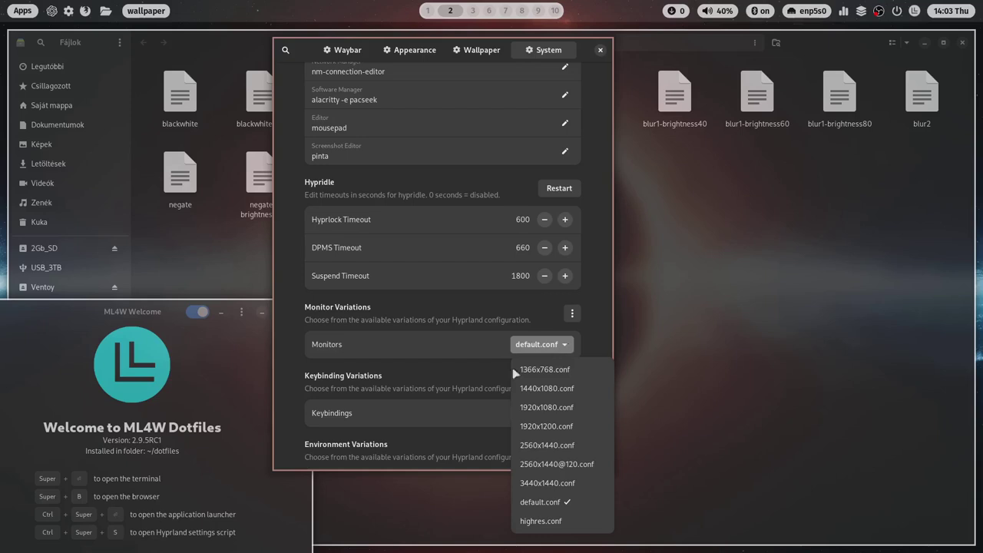
pyautogui.click(473, 370)
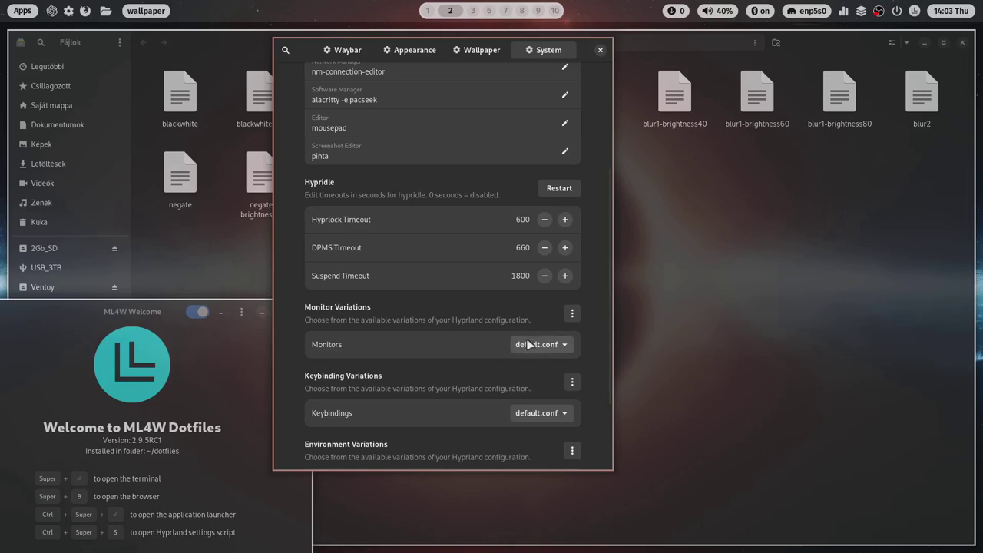
# - Check the available keybinding variations in the System settings, keeping default.conf selected
pyautogui.scroll(-2, 528, 345)
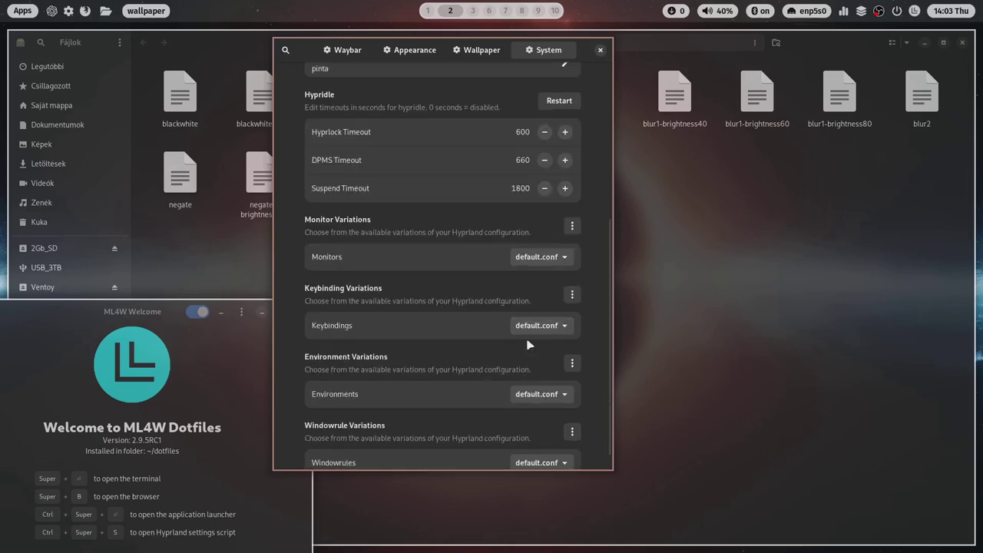
pyautogui.scroll(-1, 528, 345)
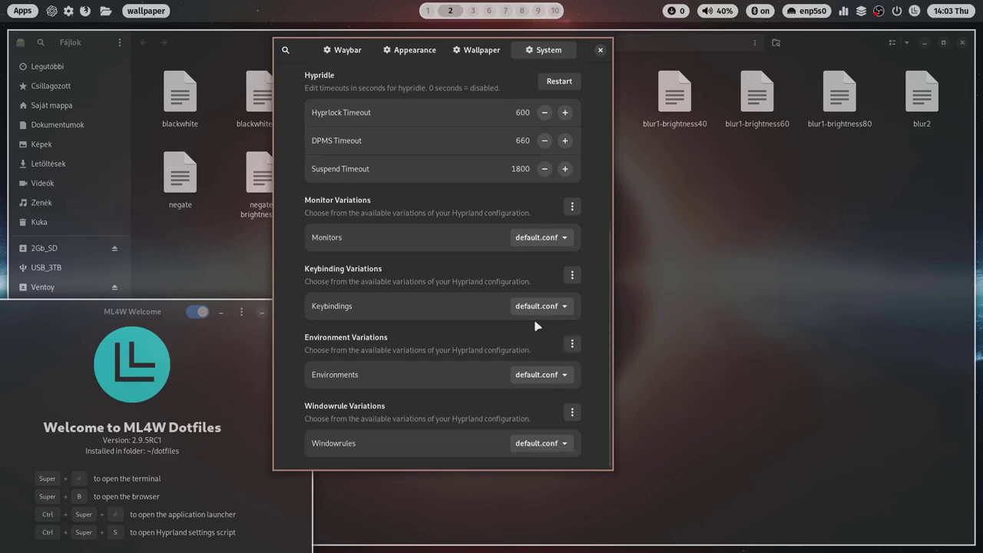
pyautogui.click(512, 307)
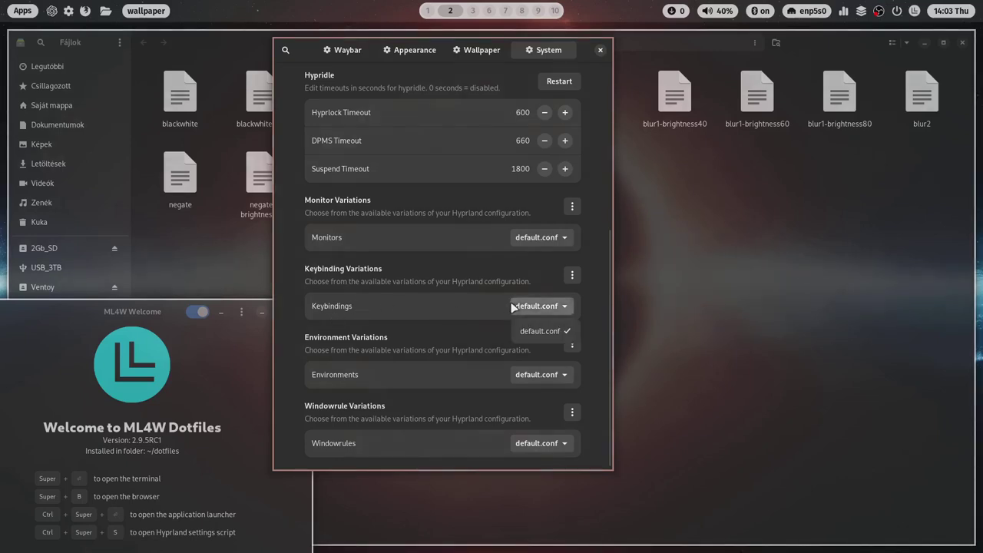
pyautogui.click(365, 295)
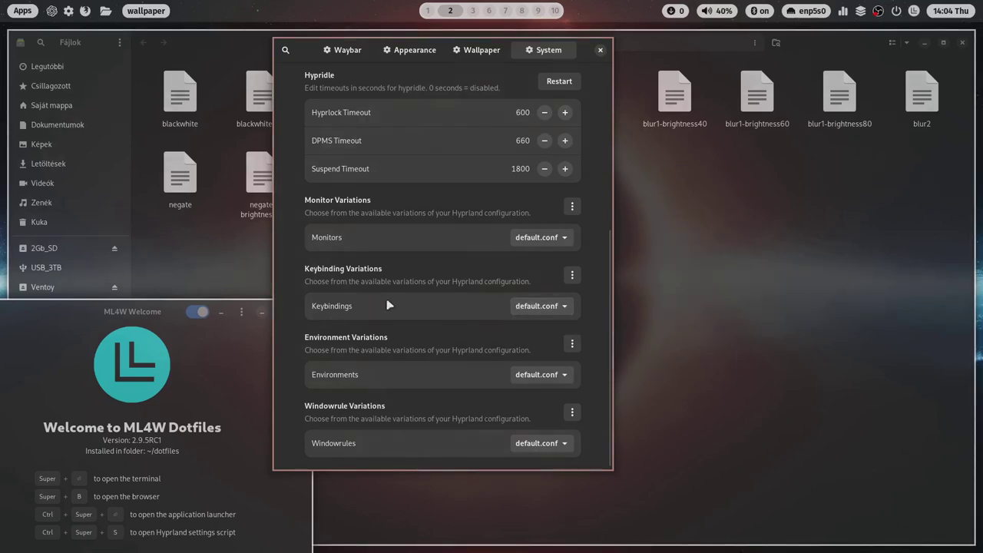
pyautogui.click(534, 305)
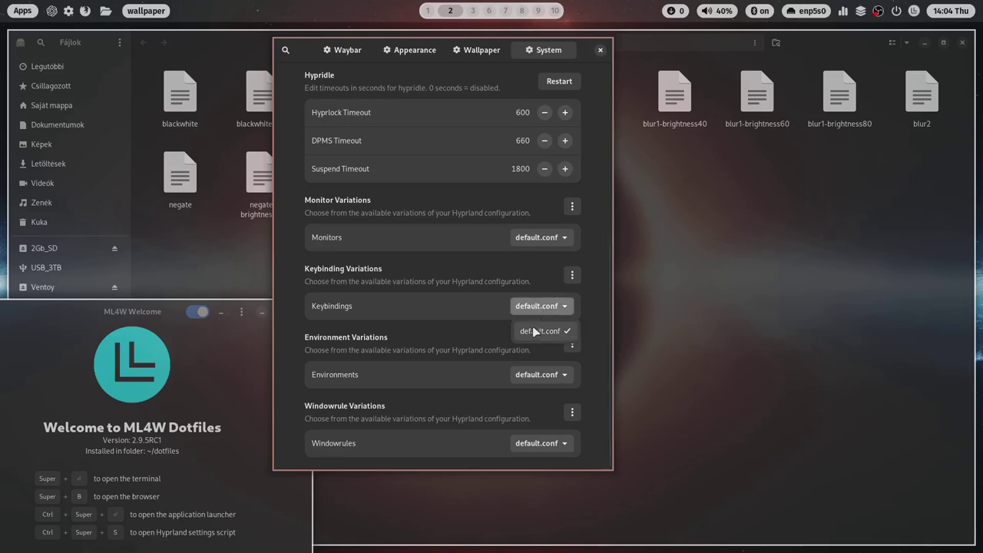
pyautogui.click(532, 326)
# - Open the current keybinding variation in the text editor, read it through to the Fn keys section, and close it
pyautogui.click(572, 274)
pyautogui.click(589, 317)
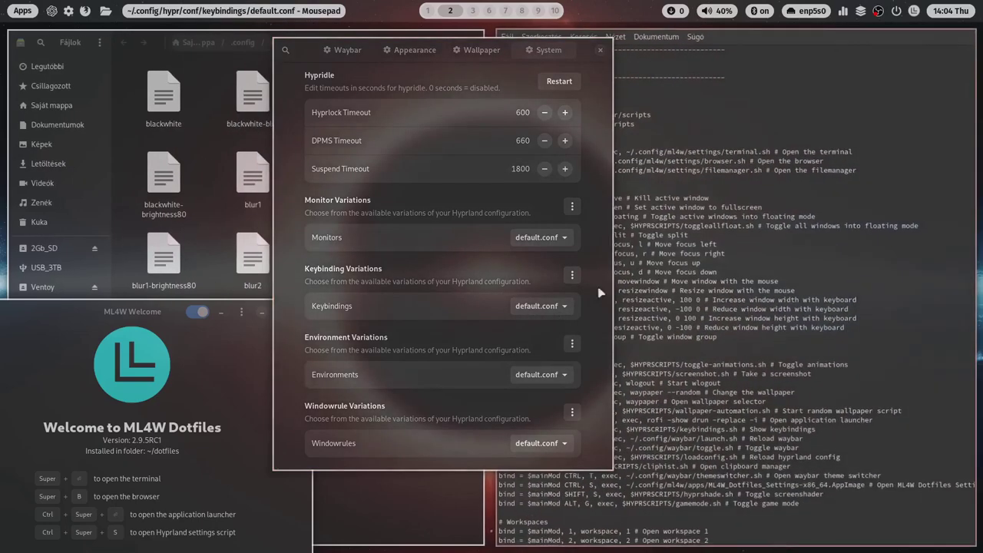
pyautogui.click(381, 198)
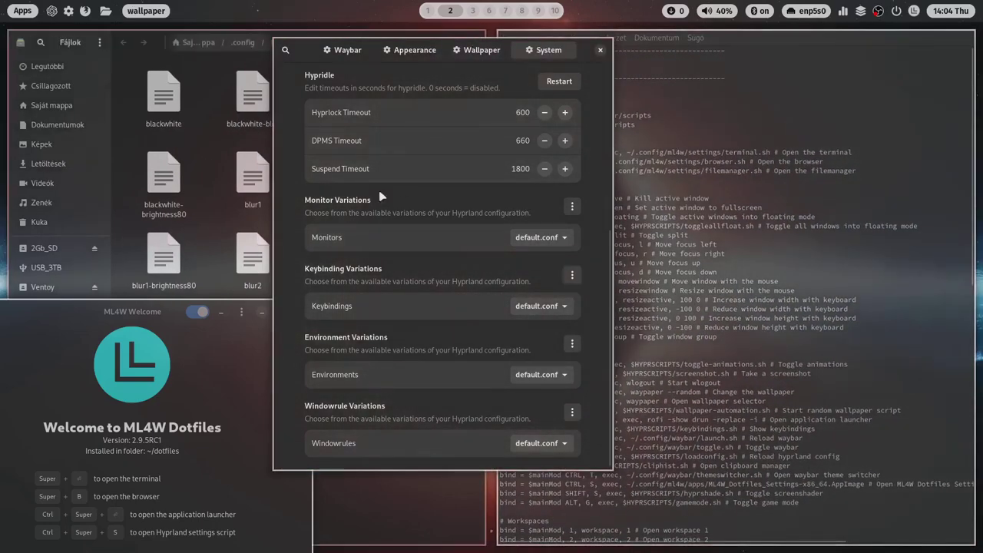
pyautogui.moveTo(381, 198); pyautogui.dragTo(234, 202)
pyautogui.scroll(-8, 661, 334)
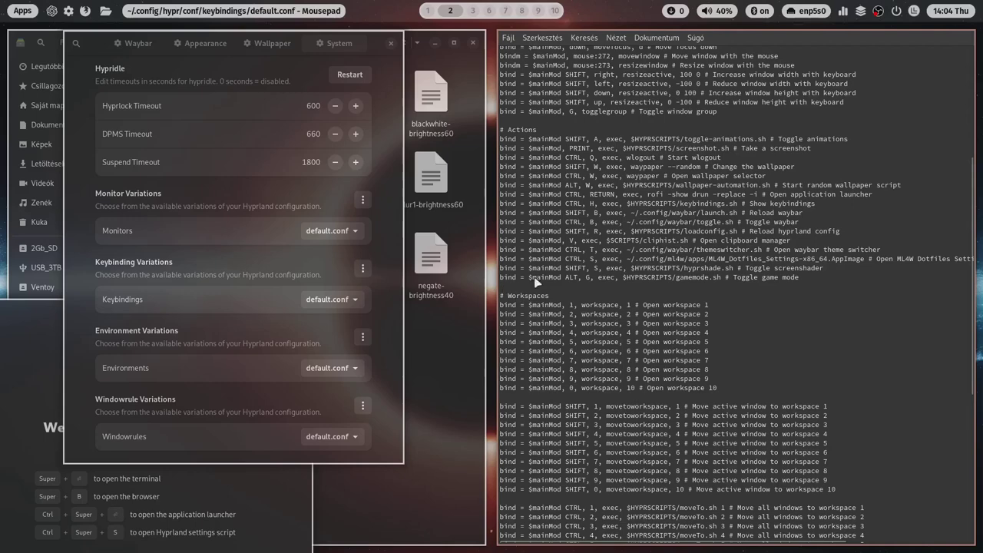
pyautogui.scroll(-3, 676, 289)
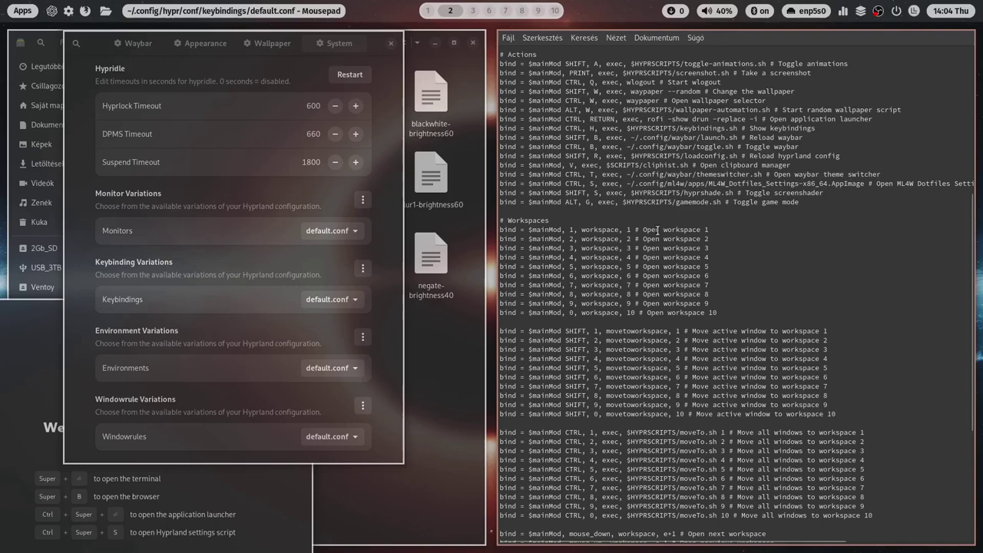
pyautogui.scroll(-8, 792, 419)
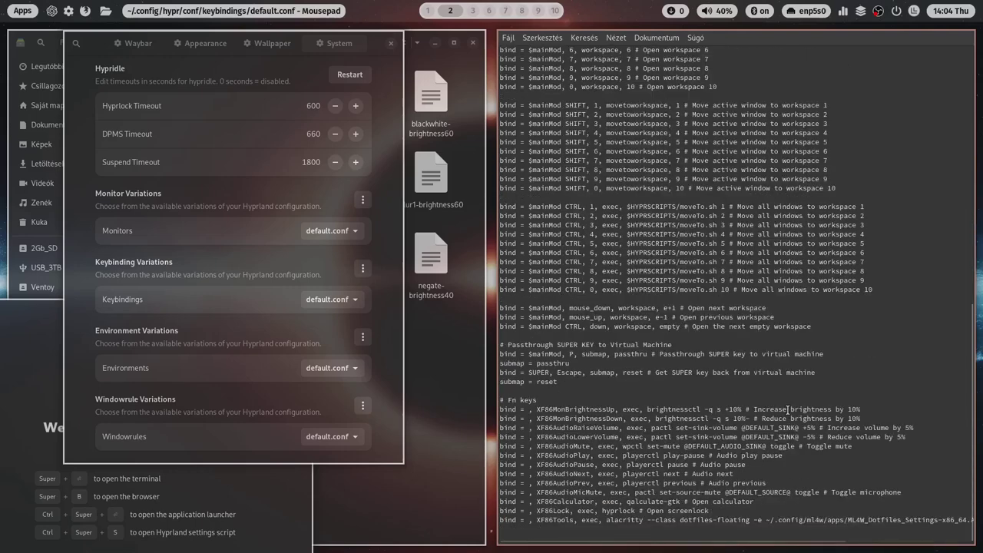
pyautogui.click(784, 399)
pyautogui.hotkey('ctrl', 'a')
pyautogui.press('super+q')
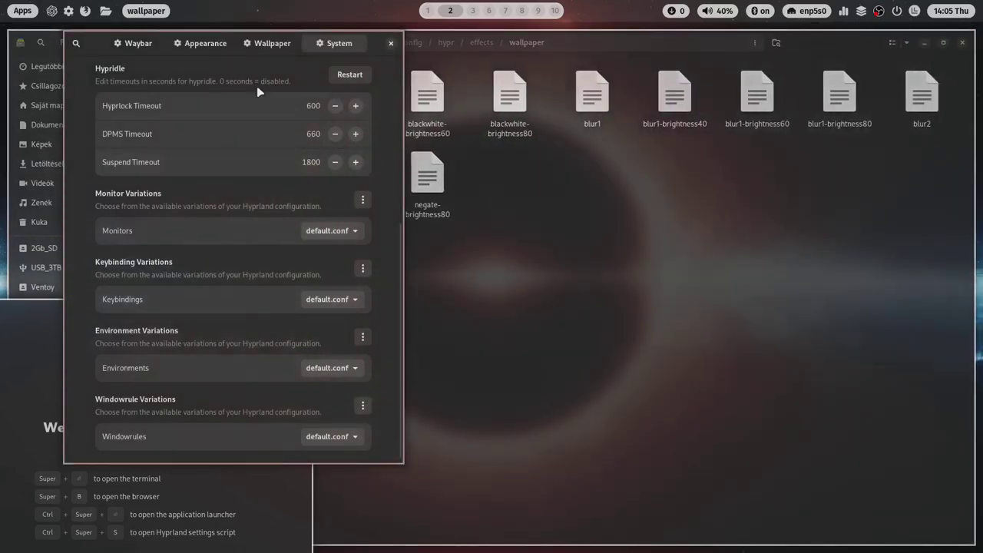
# - Check the available windowrule variations and view the current windowrule variation in the text editor
pyautogui.moveTo(259, 63); pyautogui.dragTo(509, 87)
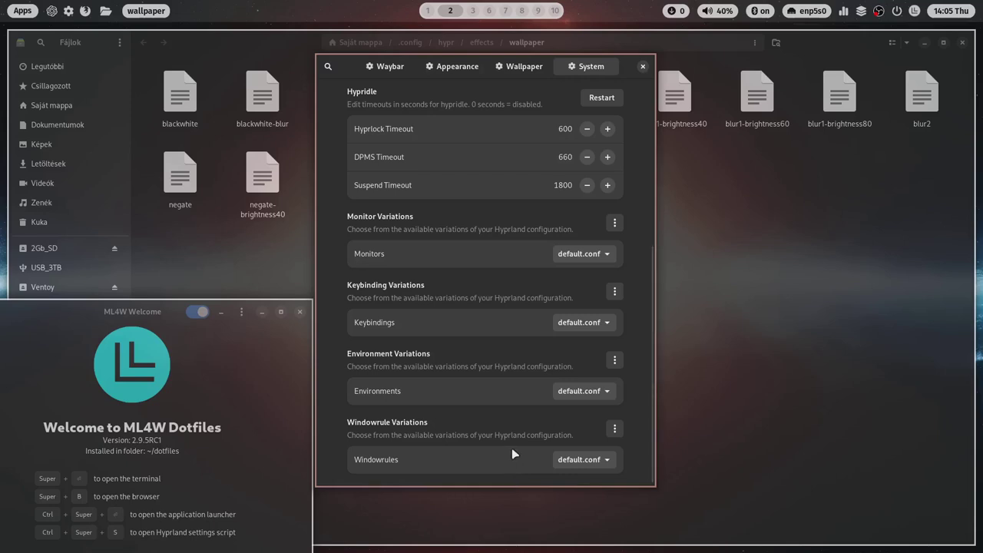
pyautogui.click(591, 460)
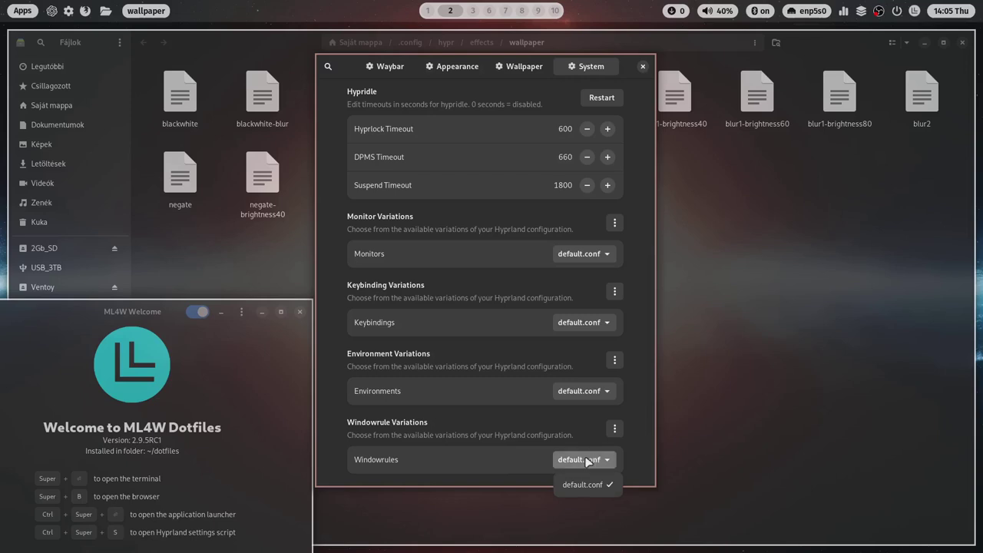
pyautogui.click(615, 430)
pyautogui.click(614, 430)
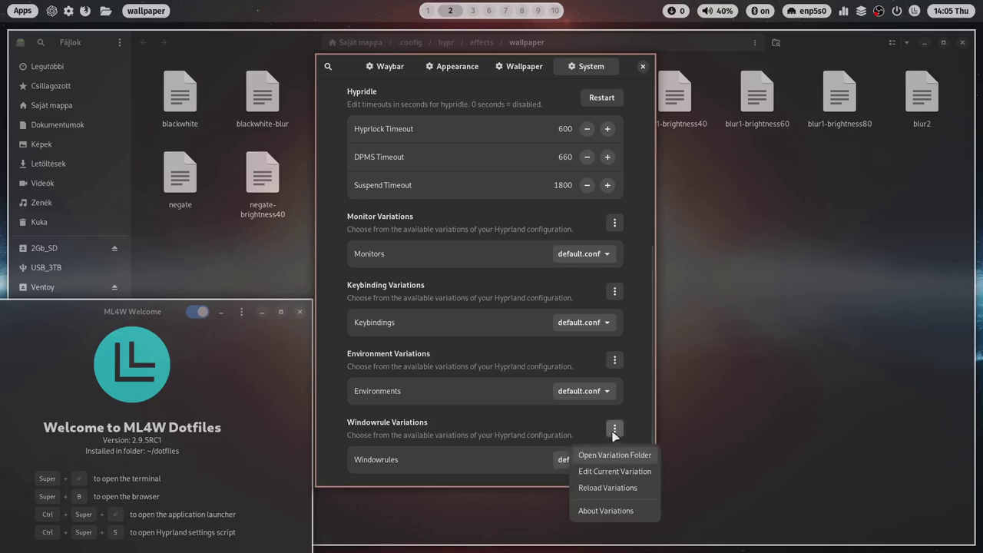
pyautogui.click(619, 471)
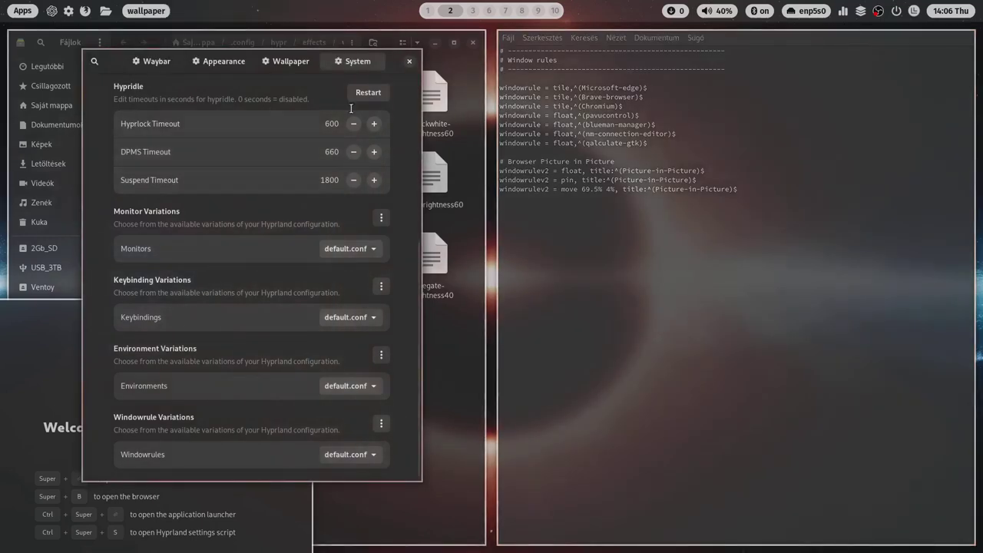
pyautogui.press('super+1')
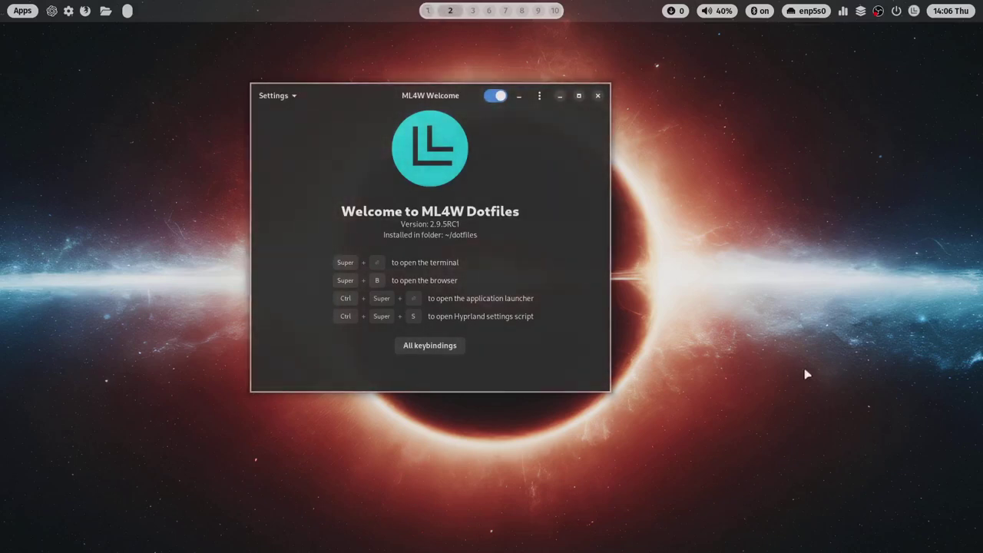
# - Open ML4W Hyprland Settings and examine its General, Decoration, Blur and Animations options
pyautogui.click(262, 101)
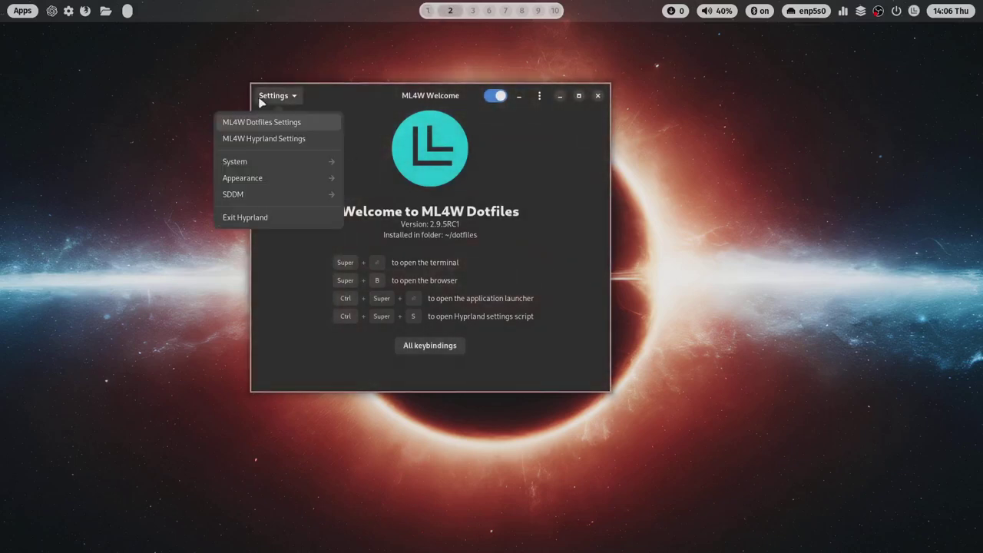
pyautogui.click(240, 141)
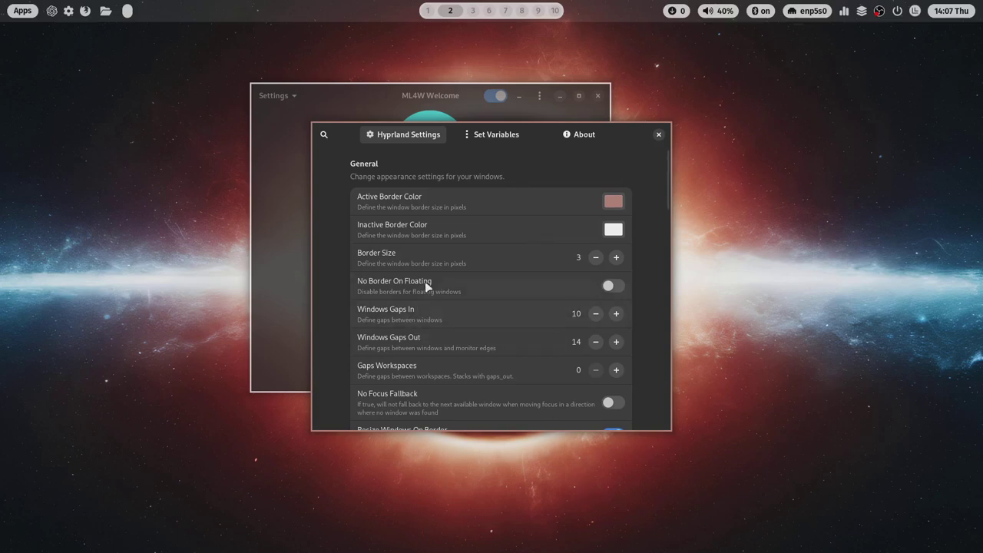
pyautogui.scroll(-6, 425, 278)
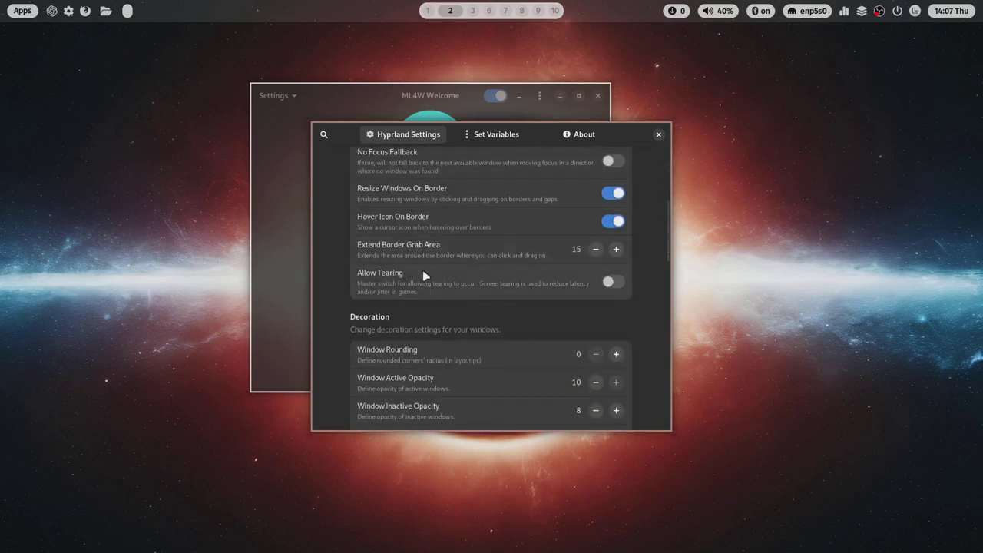
pyautogui.scroll(-7, 424, 275)
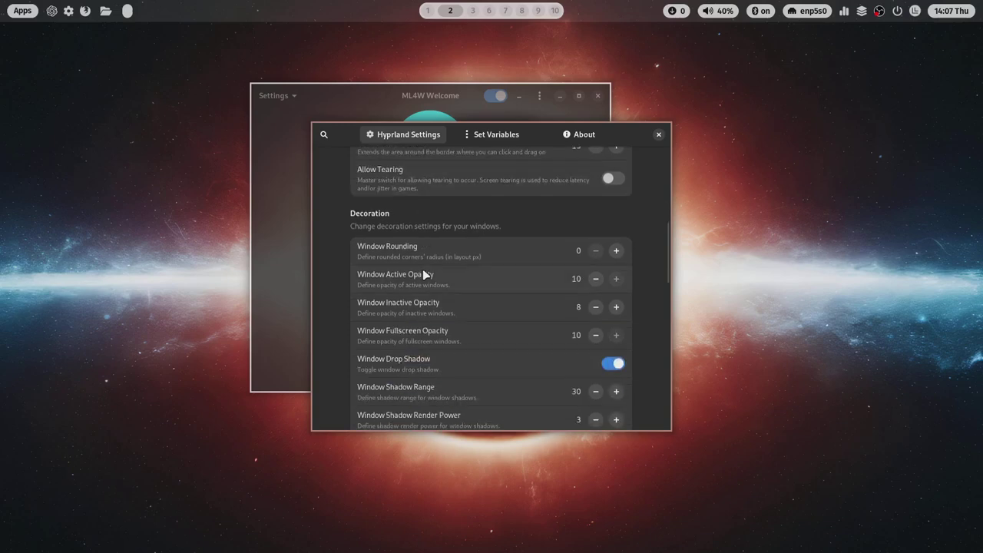
pyautogui.scroll(-6, 424, 275)
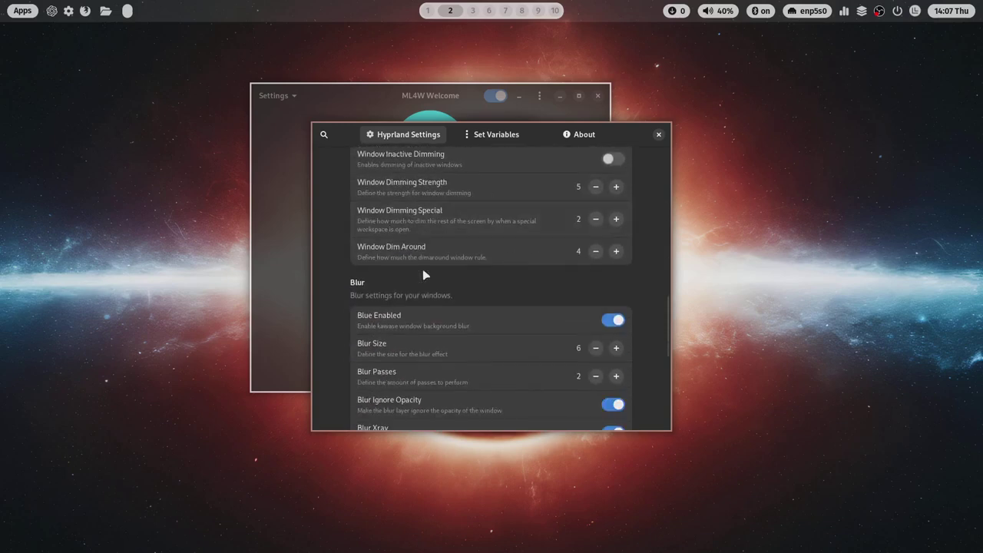
pyautogui.scroll(2, 423, 275)
pyautogui.scroll(-9, 421, 272)
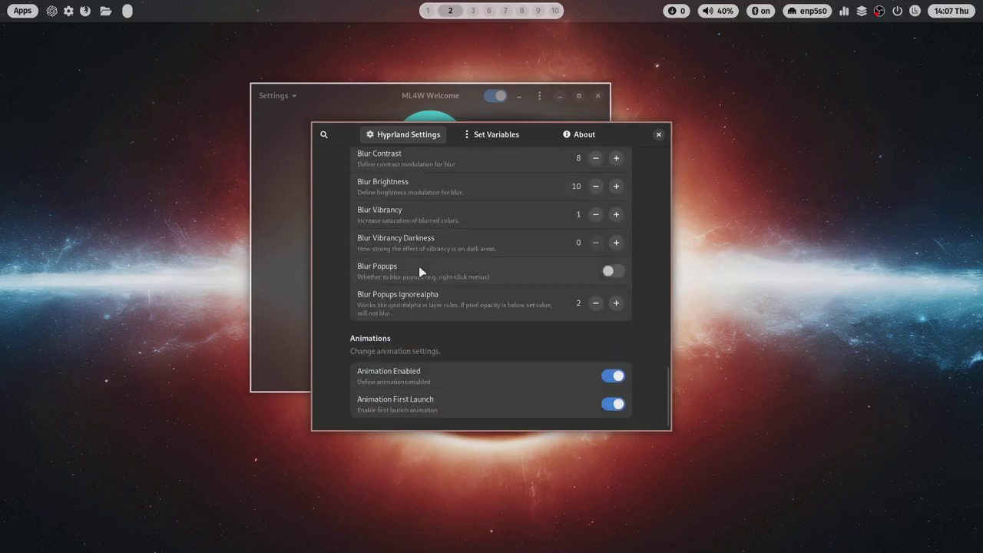
pyautogui.scroll(7, 418, 271)
pyautogui.scroll(-7, 417, 271)
# - Turn off Animation Enabled, then check the list of overridden variables before closing the Hyprland settings
pyautogui.click(606, 383)
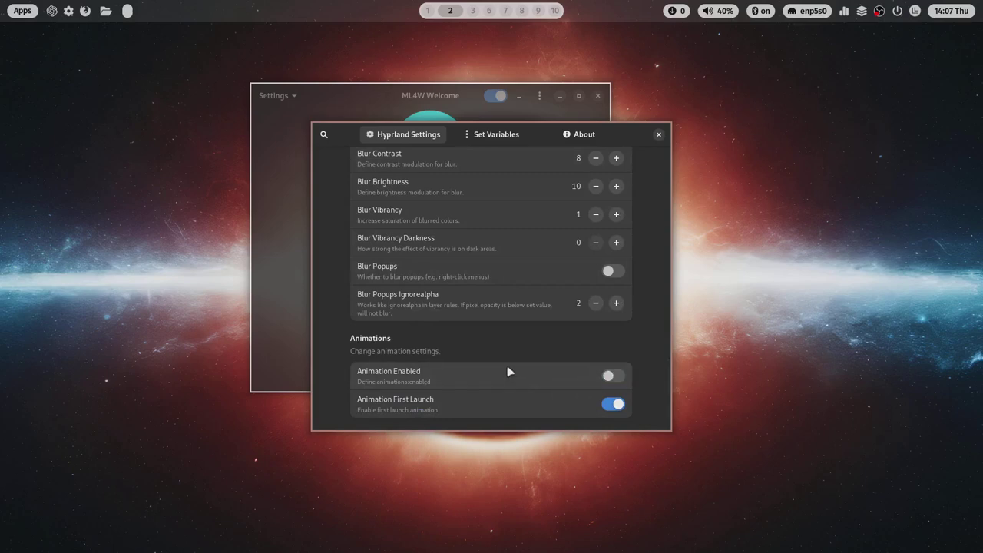
pyautogui.scroll(5, 507, 373)
pyautogui.scroll(3, 495, 349)
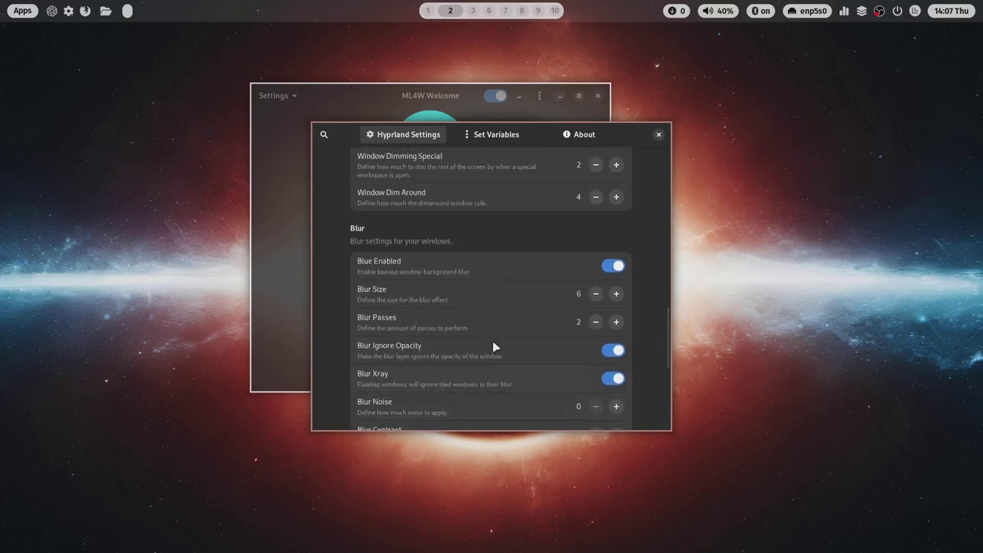
pyautogui.scroll(1, 495, 348)
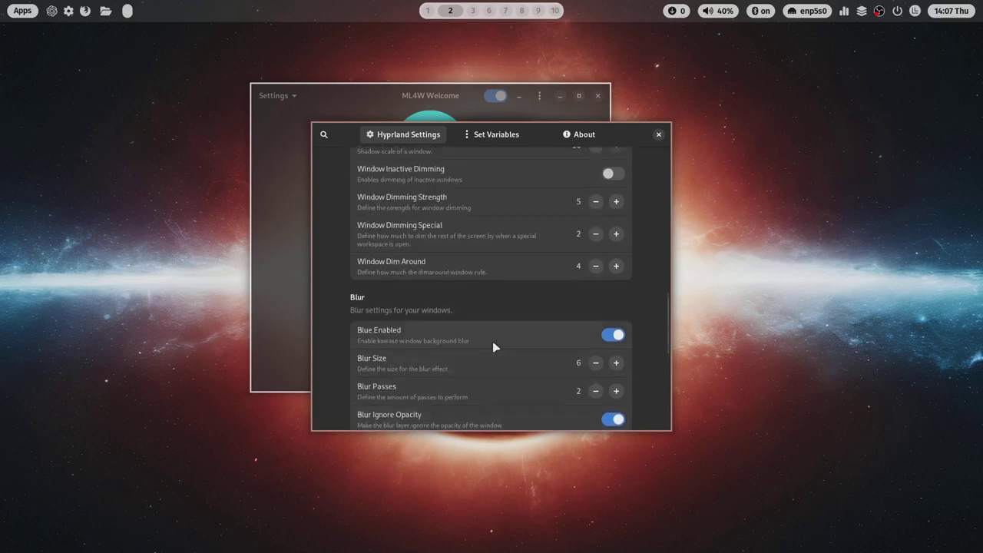
pyautogui.scroll(1, 492, 347)
pyautogui.scroll(12, 492, 341)
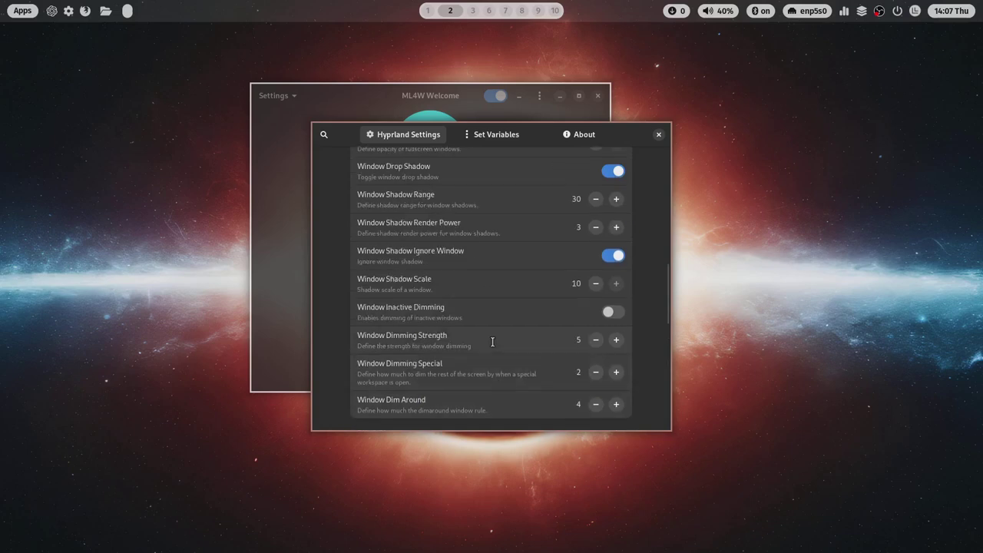
pyautogui.click(492, 136)
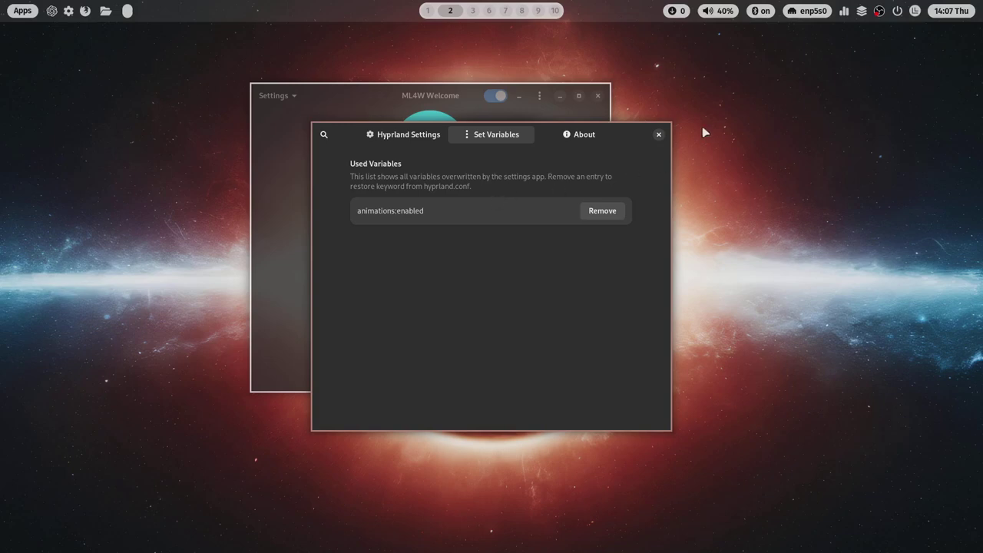
pyautogui.click(659, 134)
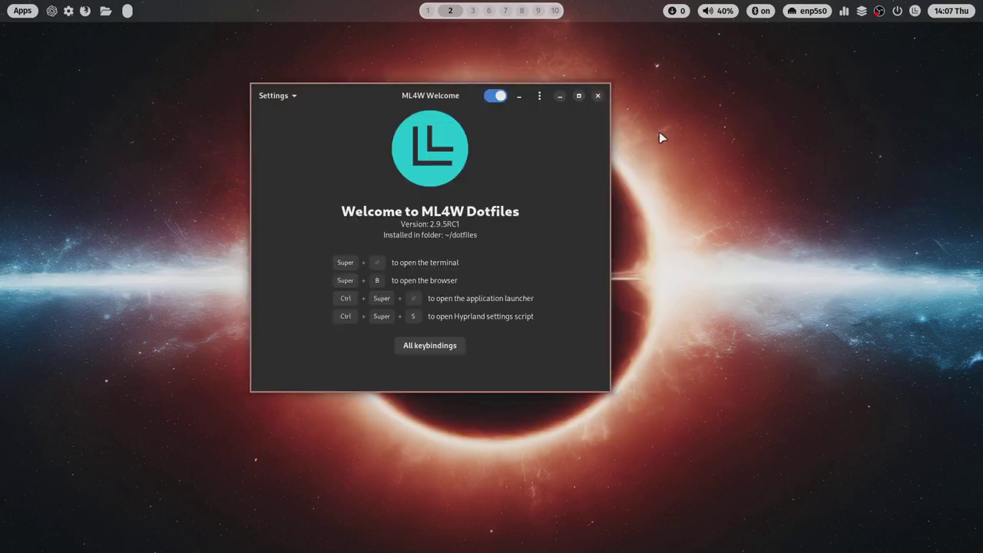
# - Examine the System options offered in the Welcome app's settings
pyautogui.click(271, 97)
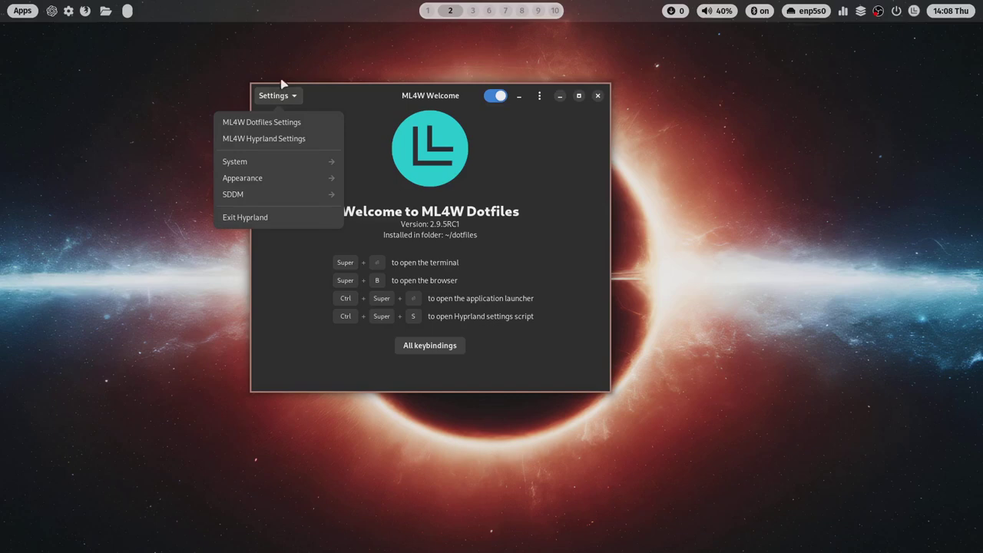
pyautogui.click(233, 162)
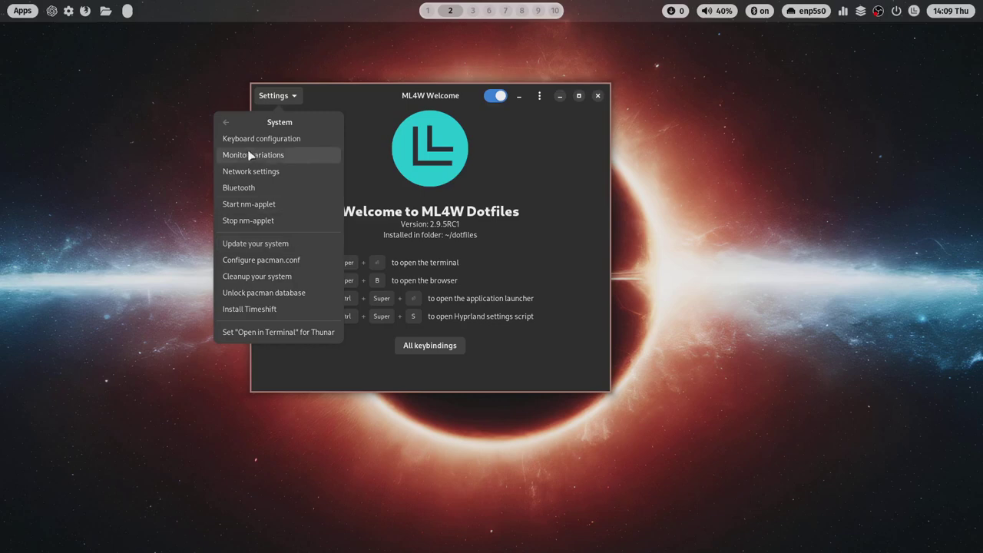
pyautogui.click(227, 123)
# - Set the wallpaper to apple-light.jpg after checking the wallpaper chooser's monitor choices and display options
pyautogui.click(255, 174)
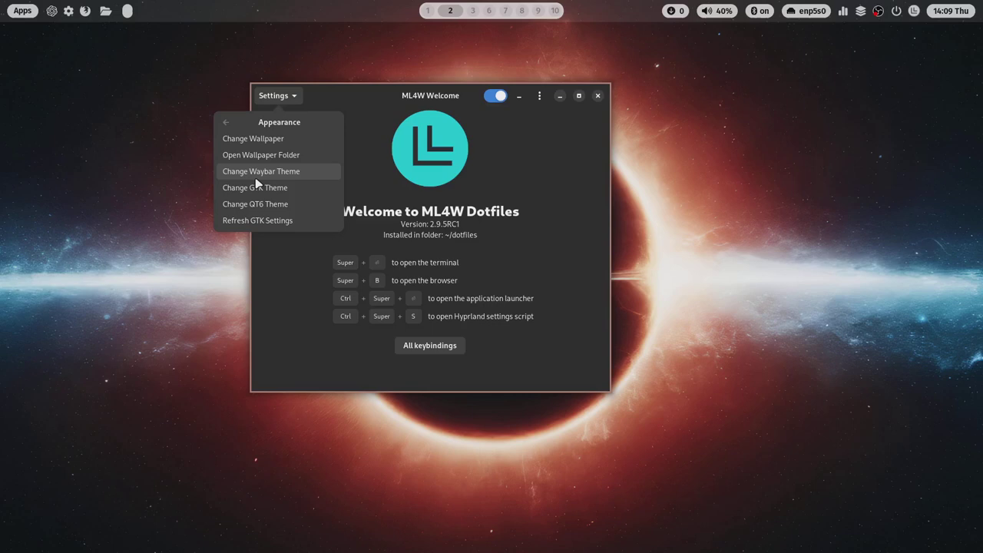
pyautogui.click(274, 141)
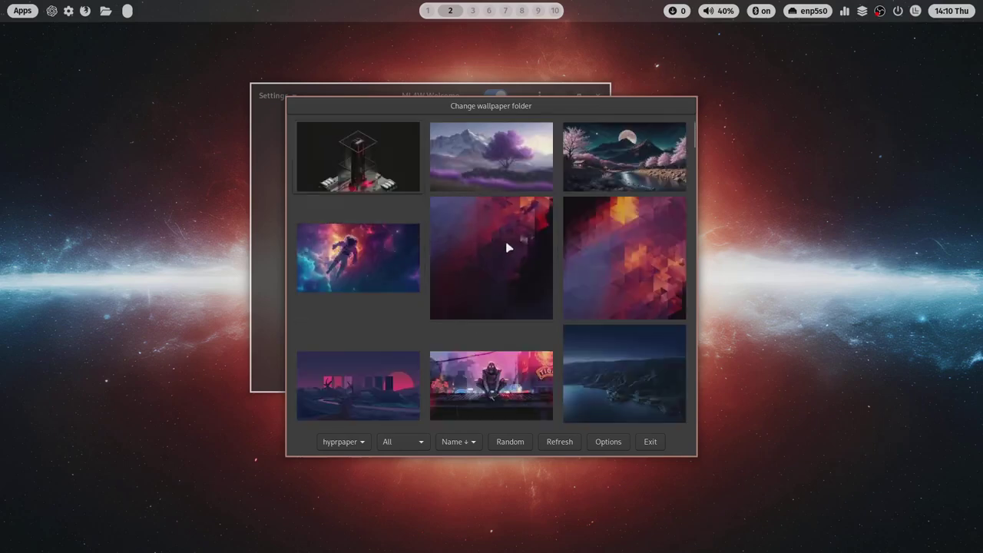
pyautogui.scroll(-2, 461, 274)
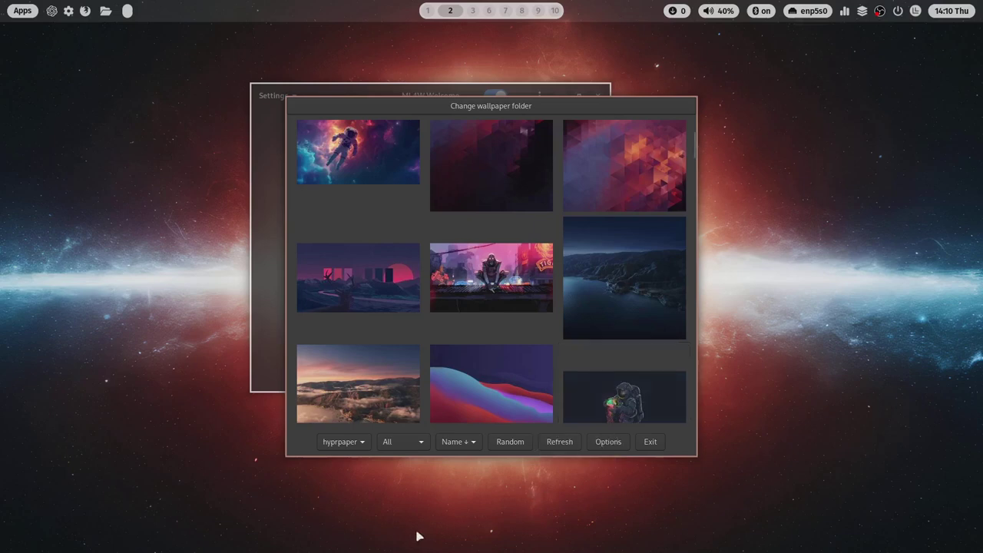
pyautogui.click(398, 445)
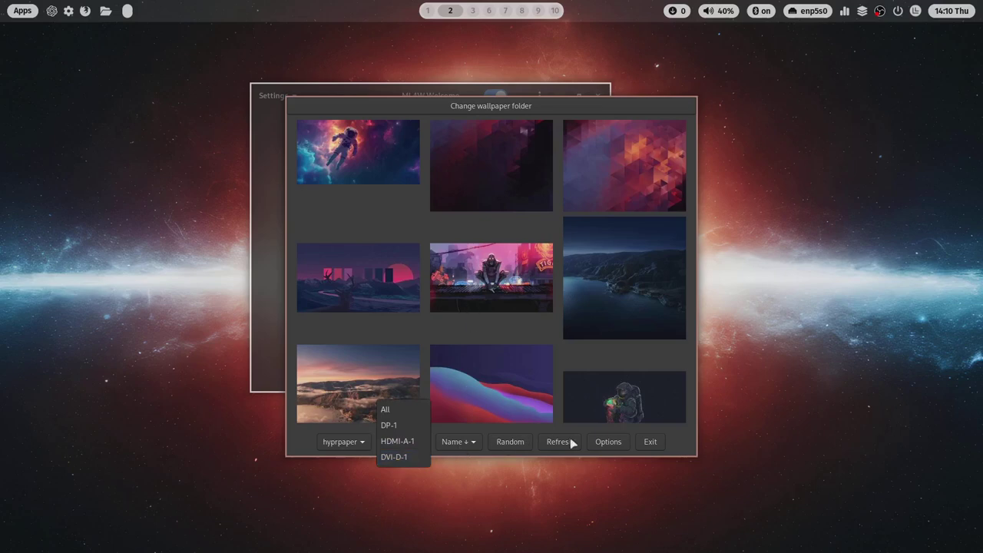
pyautogui.click(608, 447)
pyautogui.click(608, 448)
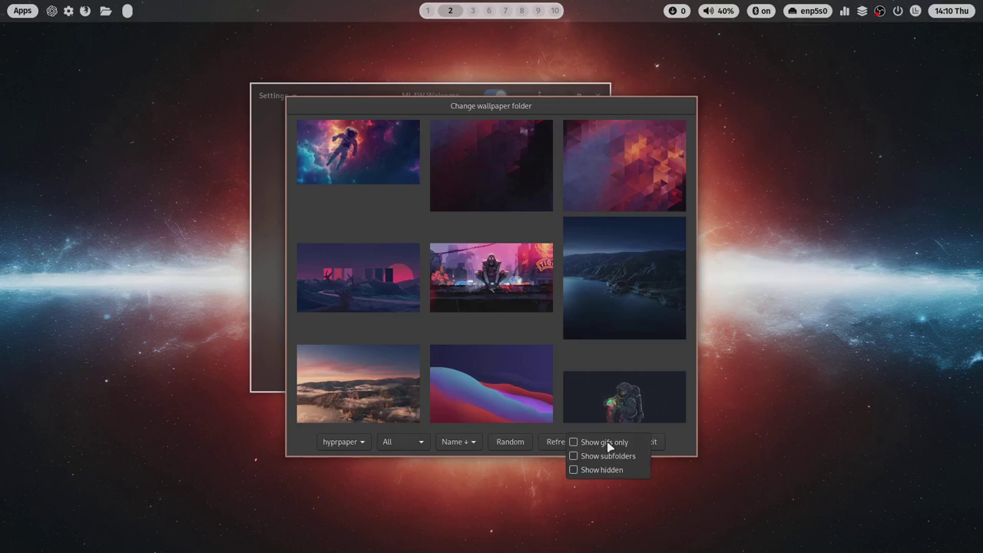
pyautogui.click(687, 441)
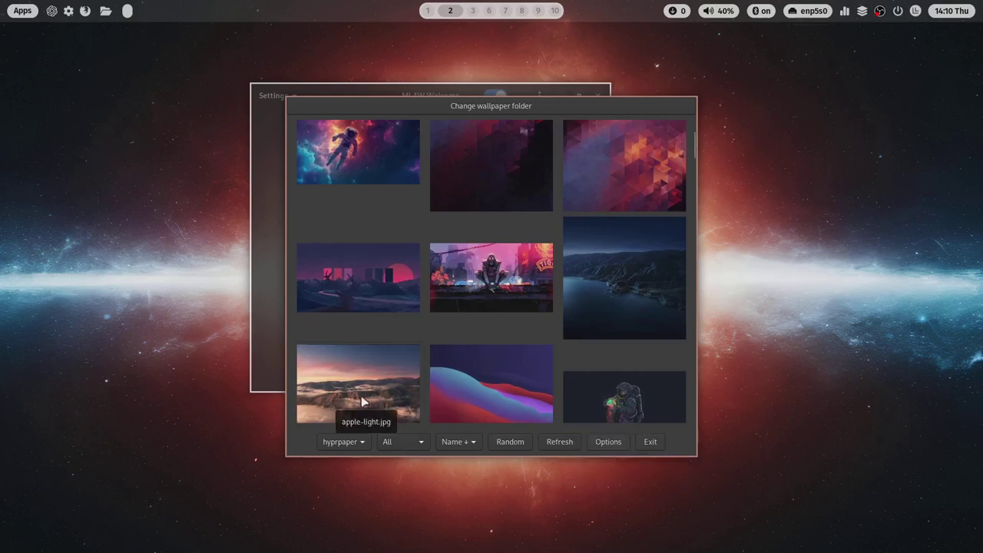
pyautogui.click(364, 405)
pyautogui.click(650, 443)
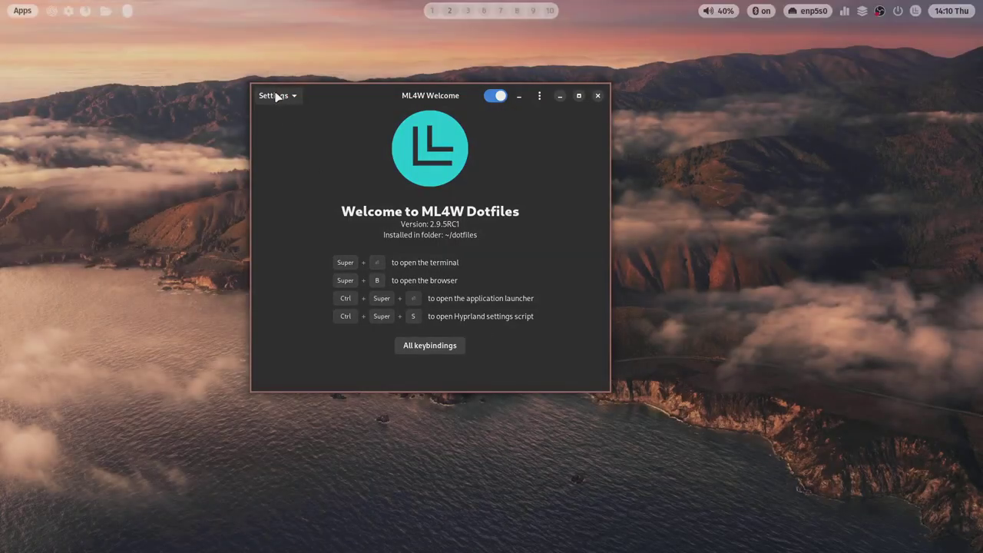
# - Check the Appearance options of the Welcome app and open the QT6 theme settings
pyautogui.click(276, 96)
pyautogui.click(264, 176)
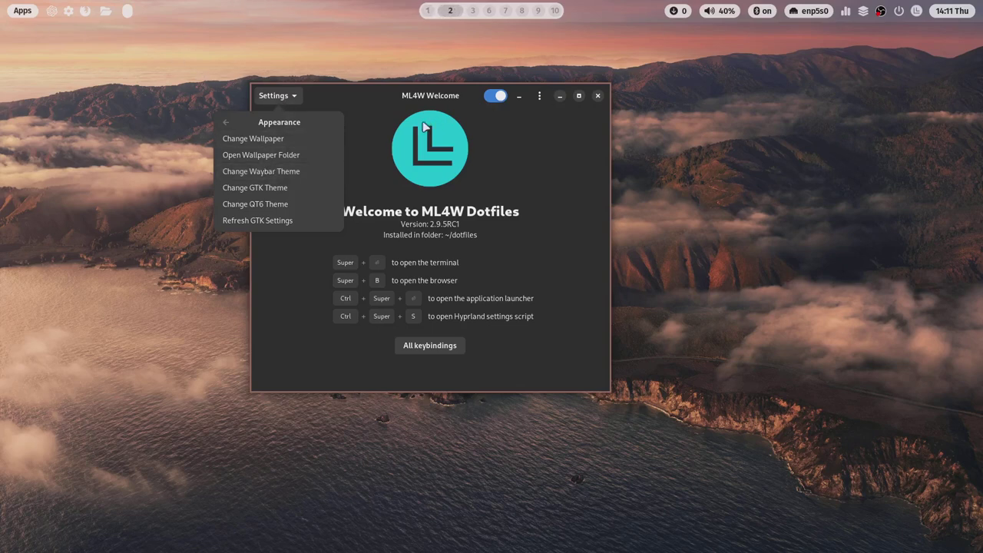
pyautogui.click(259, 204)
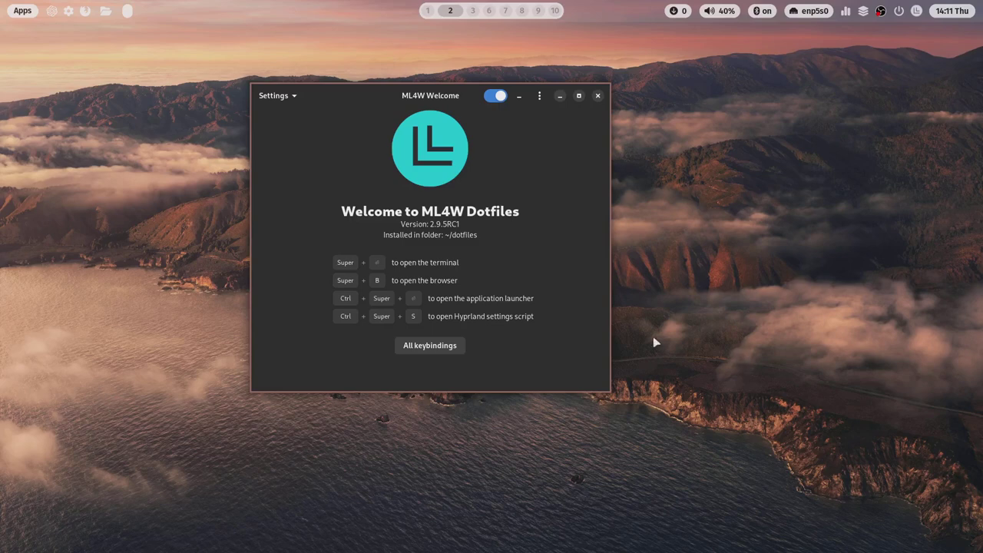
# - Examine the SDDM options and the Exit Hyprland entry in the Welcome app's settings, then dismiss them
pyautogui.click(282, 96)
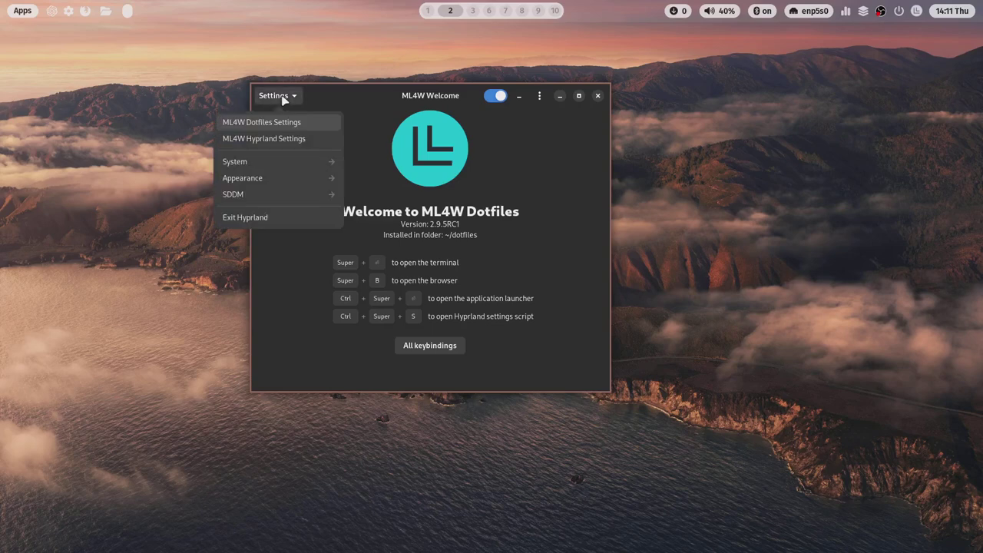
pyautogui.click(263, 199)
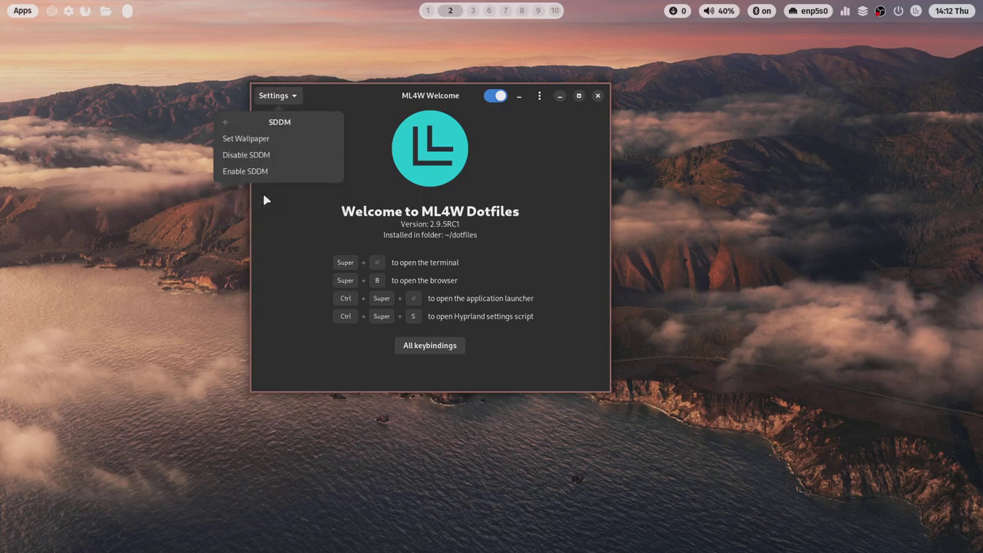
pyautogui.click(231, 122)
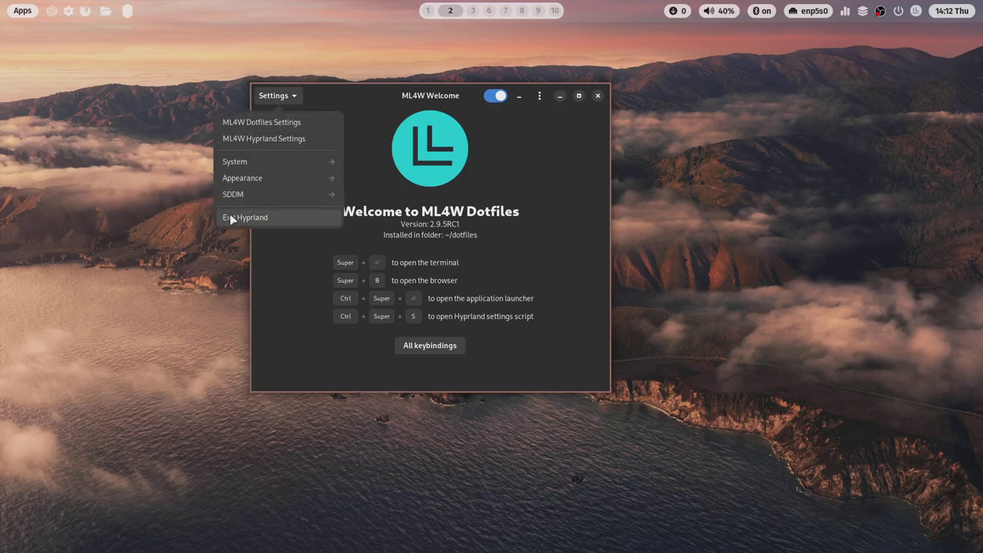
pyautogui.click(174, 318)
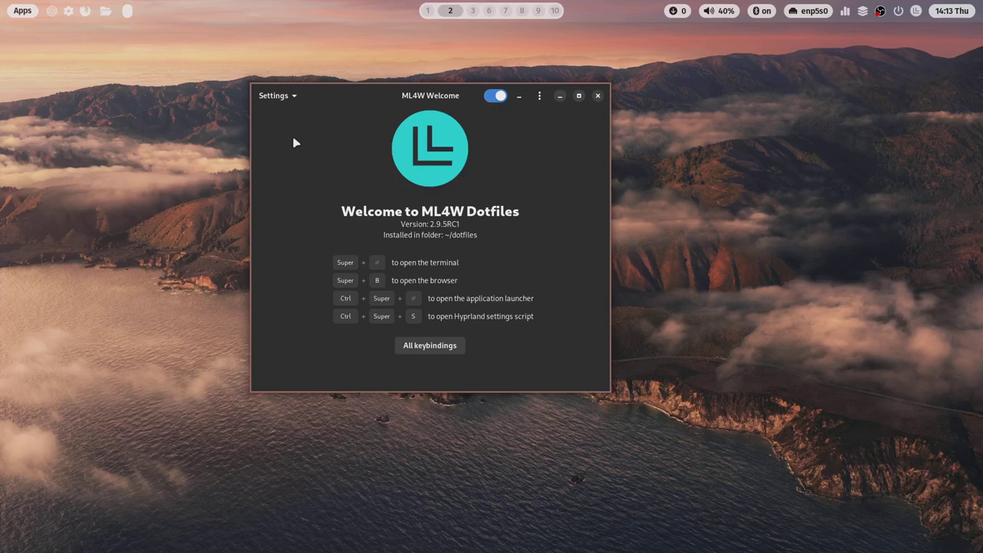
# - Run the Diagnosis script from the Welcome app, then close its output and the Welcome window
pyautogui.click(541, 98)
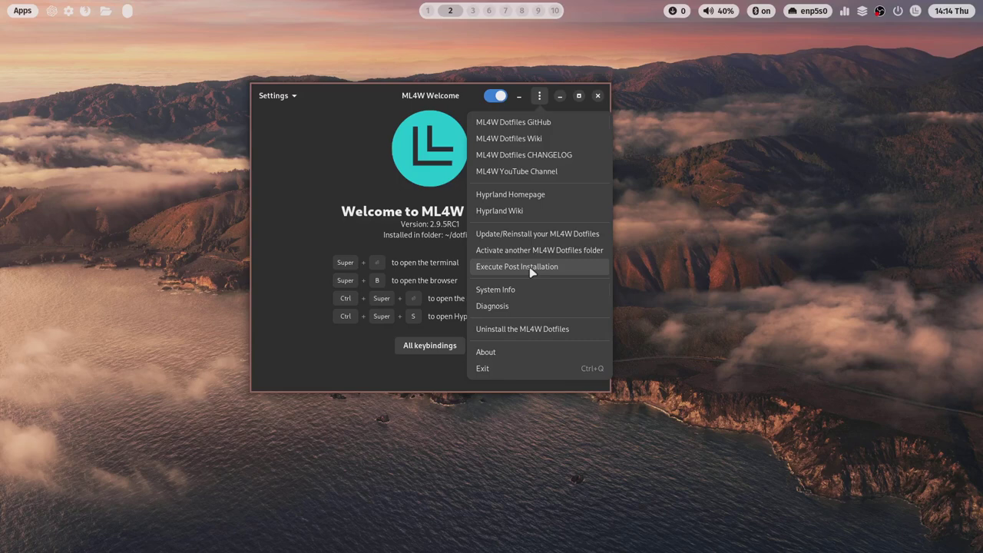
pyautogui.click(516, 307)
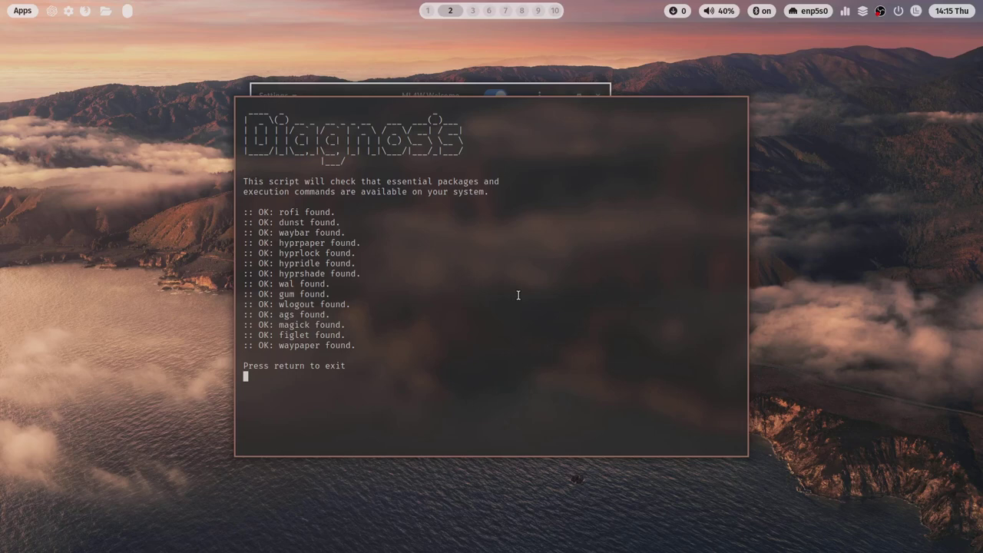
pyautogui.press('Return')
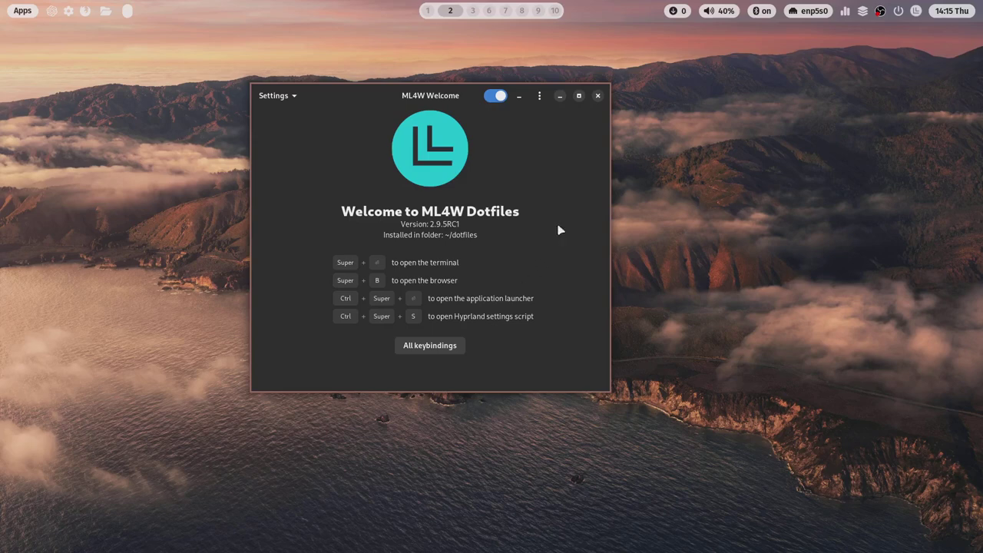
pyautogui.press('super+q')
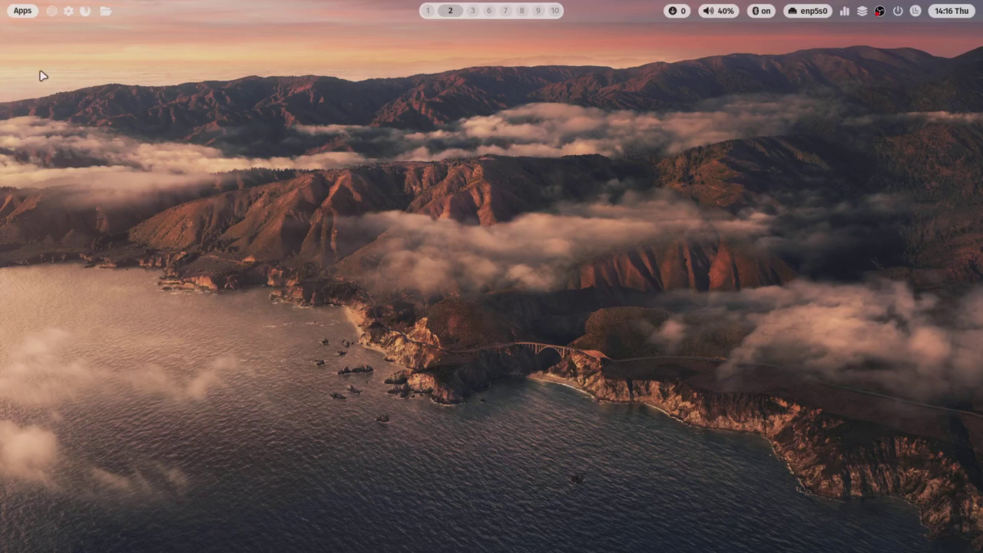
# - View the application launcher's Apps and Run lists, then try the ChatGPT shortcut in Firefox and close the browser
pyautogui.click(15, 13)
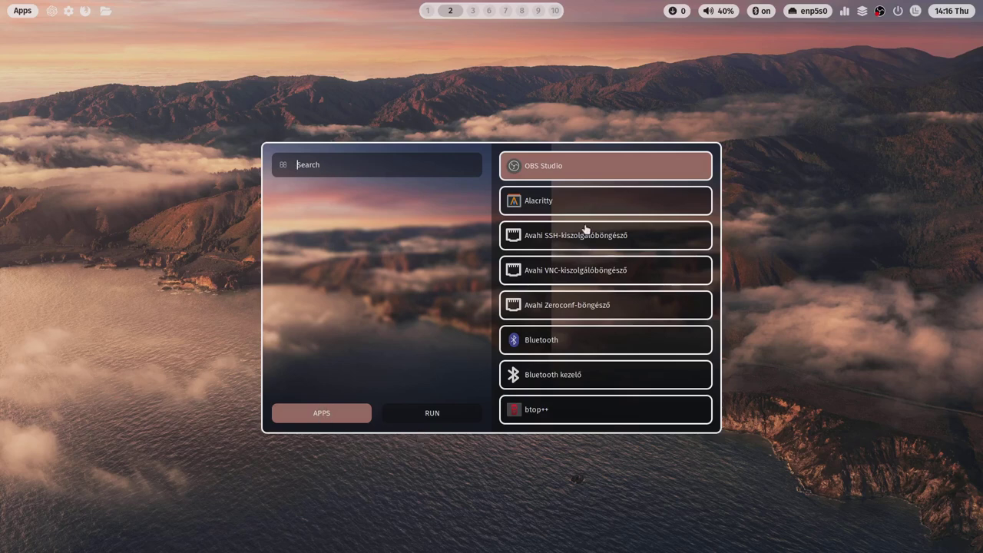
pyautogui.click(411, 423)
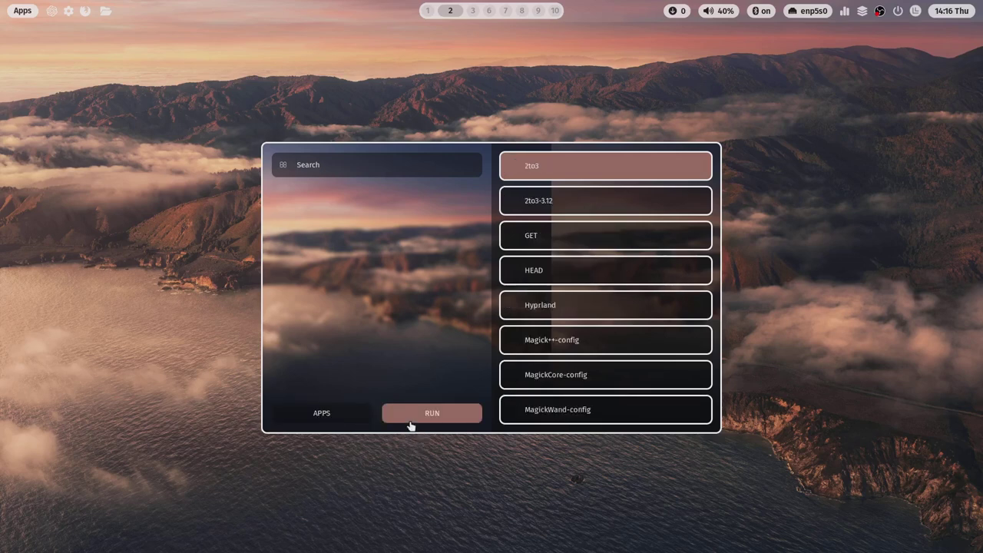
pyautogui.click(308, 418)
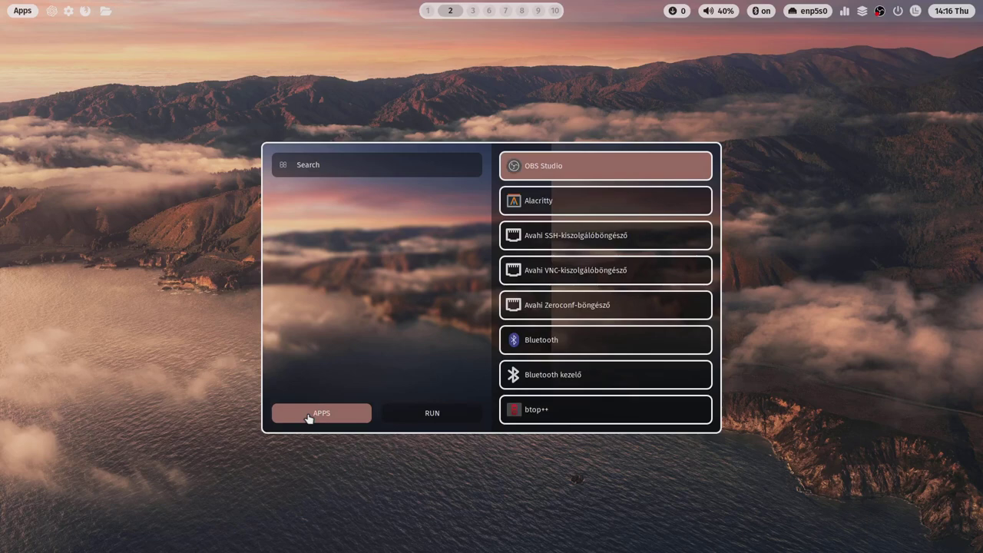
pyautogui.press('Escape')
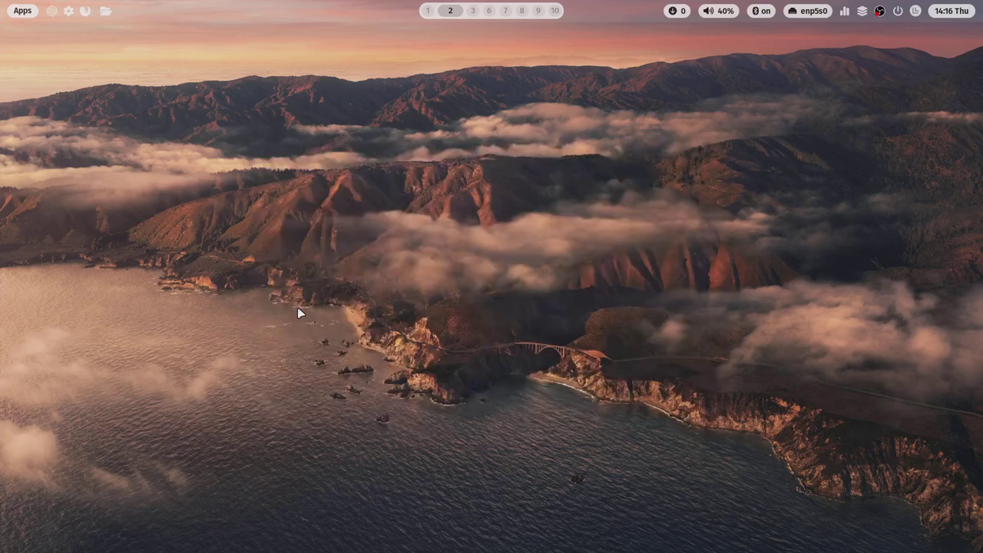
pyautogui.click(52, 16)
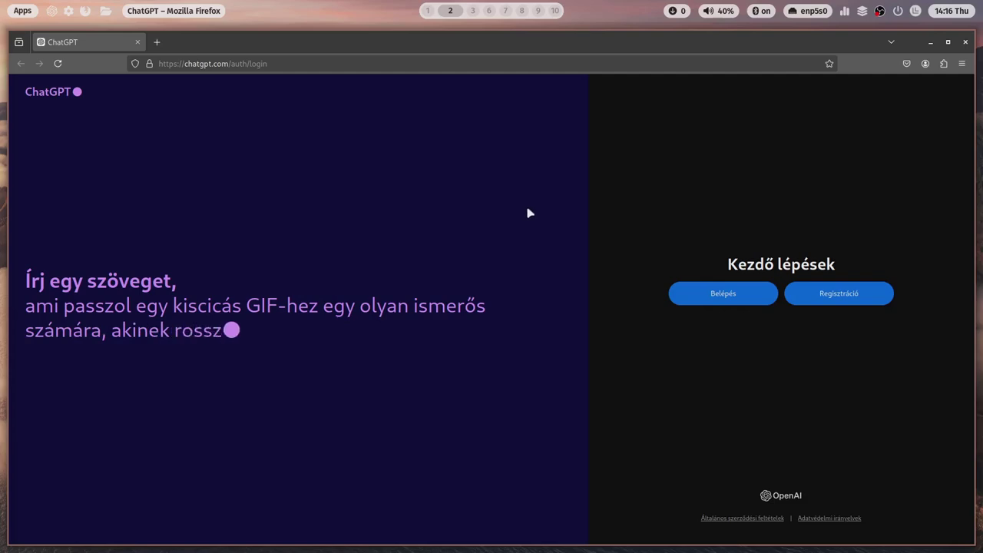
pyautogui.click(965, 42)
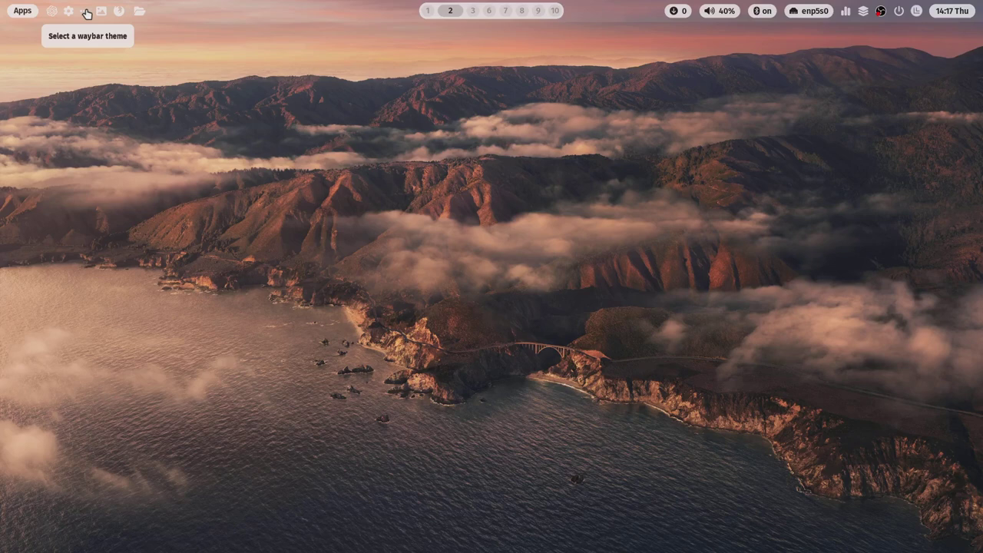
# - Switch the Waybar theme to ML4W Blur Bottom Dark
pyautogui.click(80, 12)
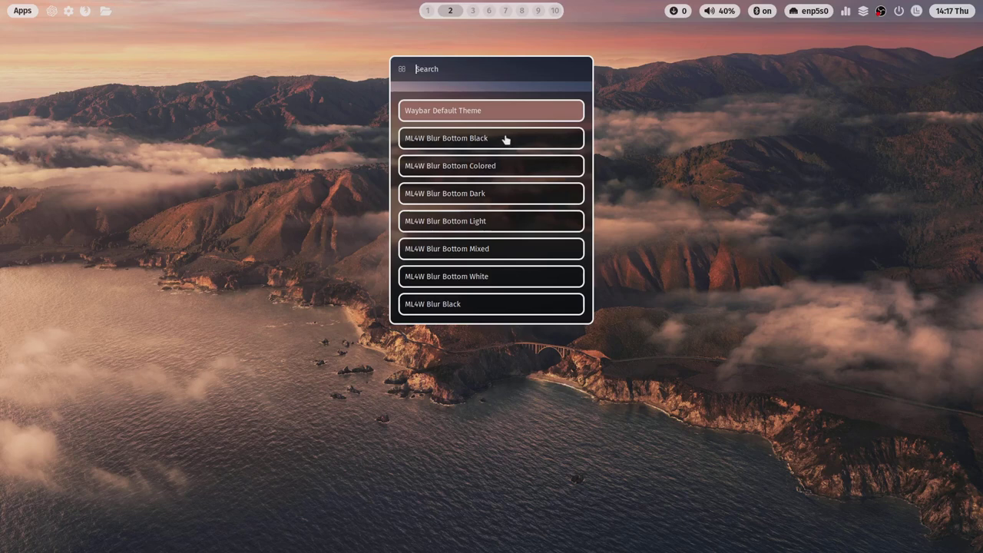
pyautogui.click(474, 193)
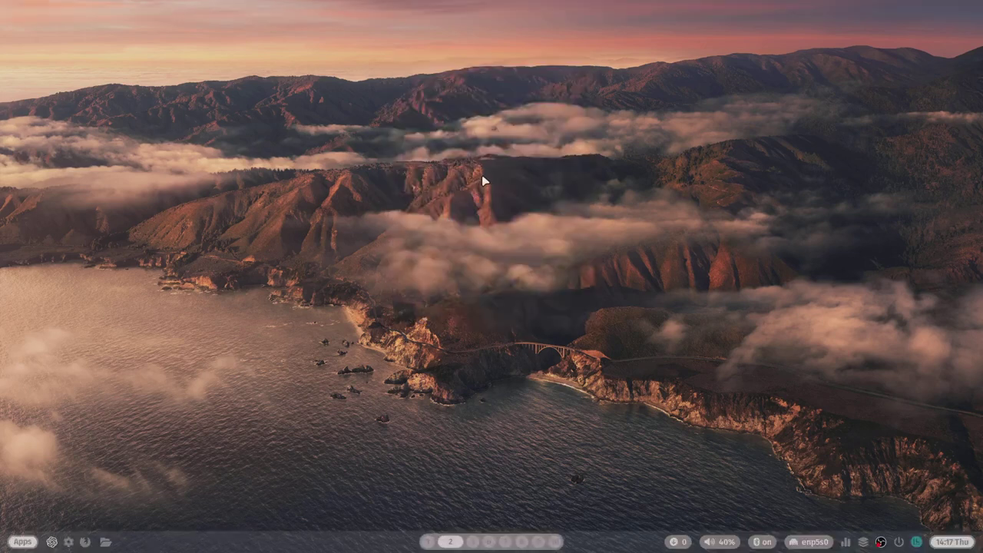